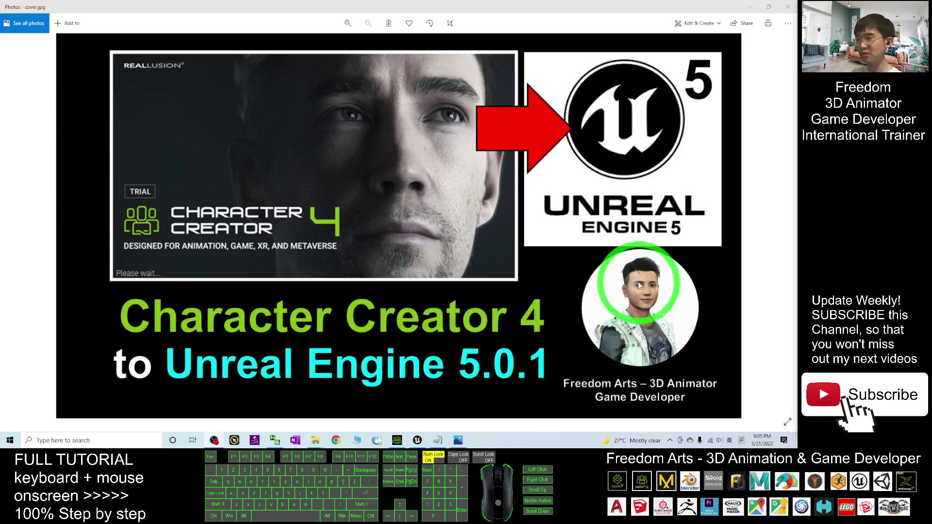
Minimize Windows Photos to reveal the Notepad file of download links
left_click(749, 8)
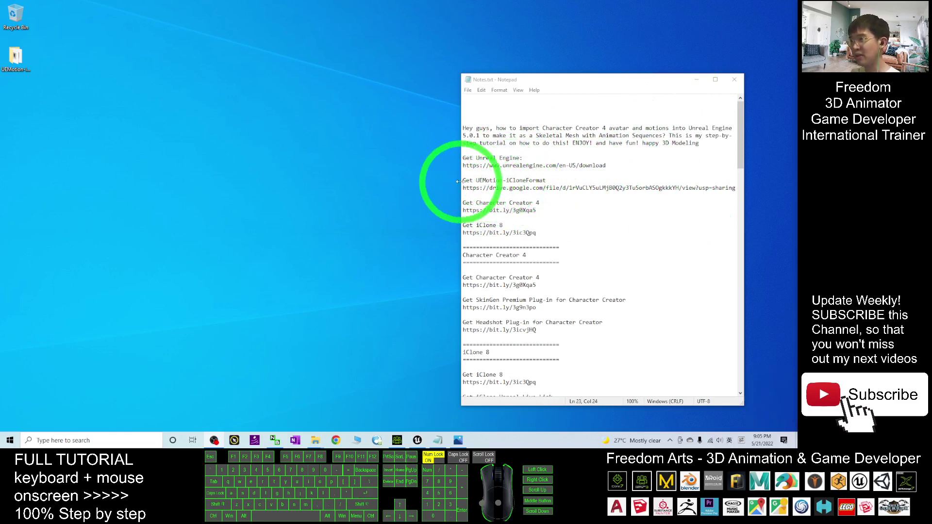
left_click_drag(462, 181, 725, 188)
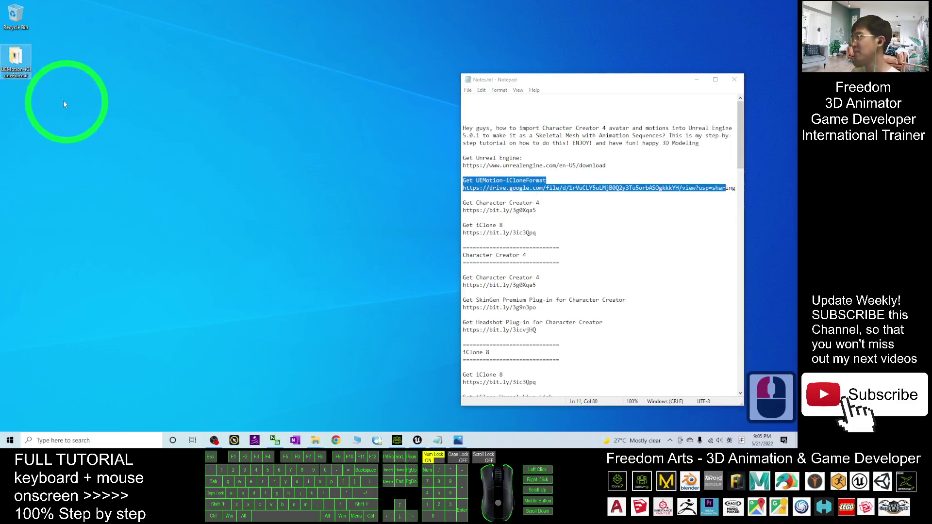
double_click(17, 62)
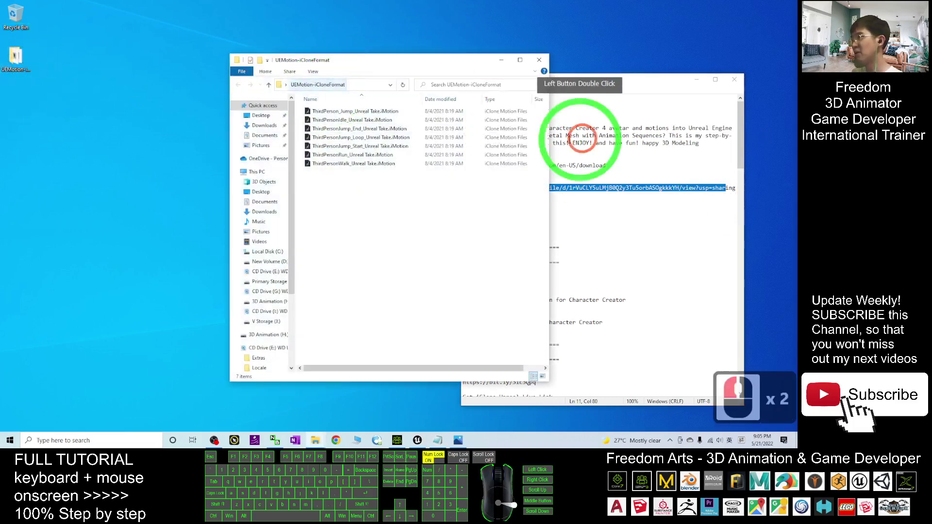
left_click_drag(464, 222, 279, 90)
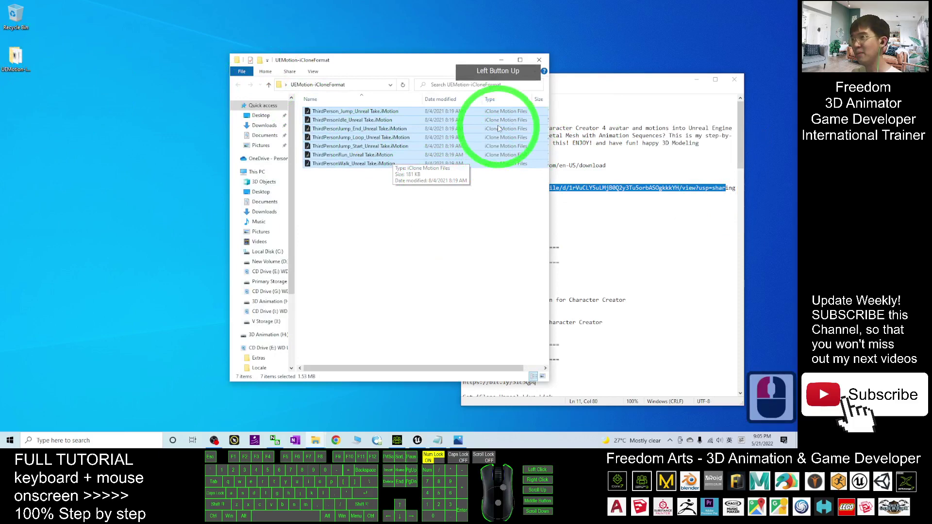
left_click(539, 59)
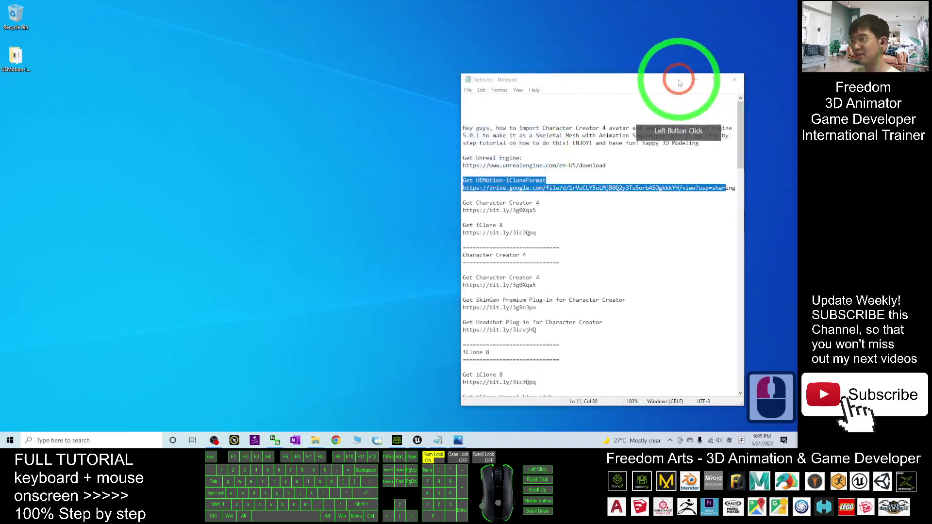
Bring Character Creator 4 forward and orbit the viewport around the character
left_click_drag(676, 80, 684, 72)
left_click(397, 439)
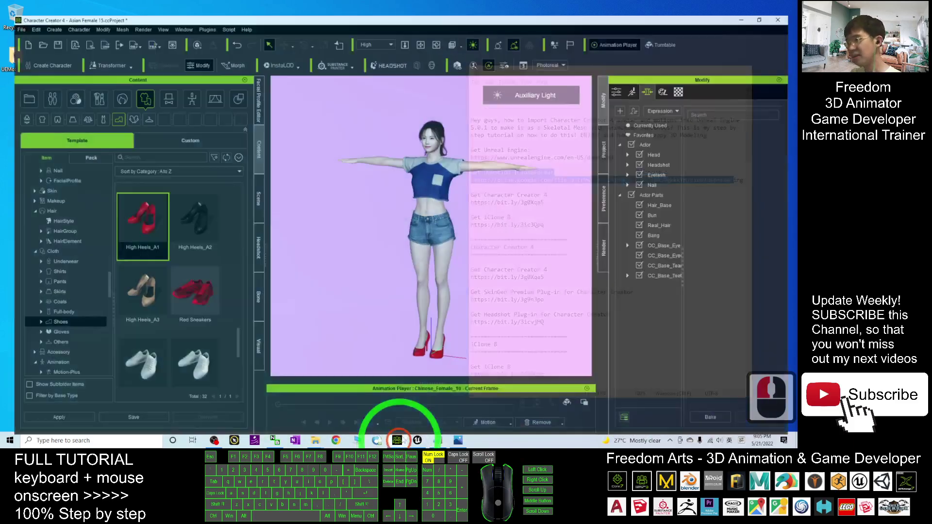
left_click(482, 234)
left_click(485, 237)
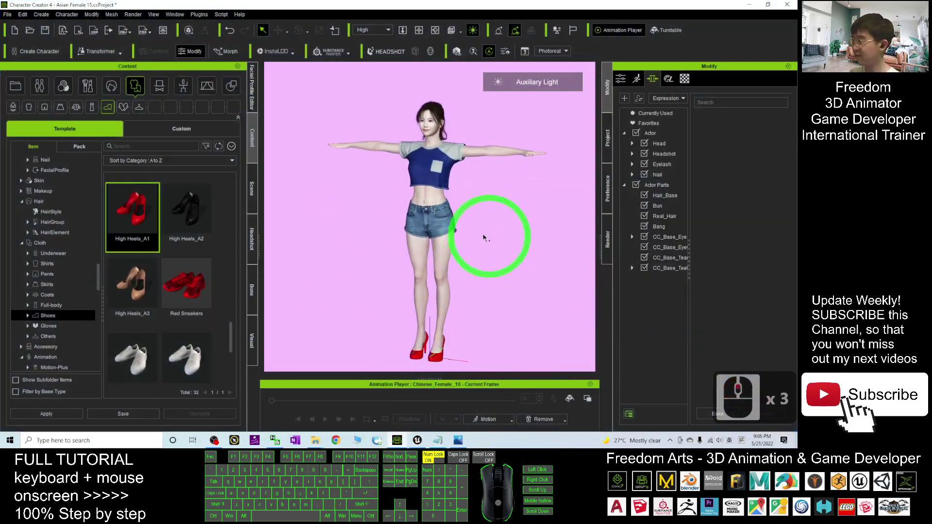
left_click_drag(500, 238, 501, 162)
scroll(501, 162, "up", 15)
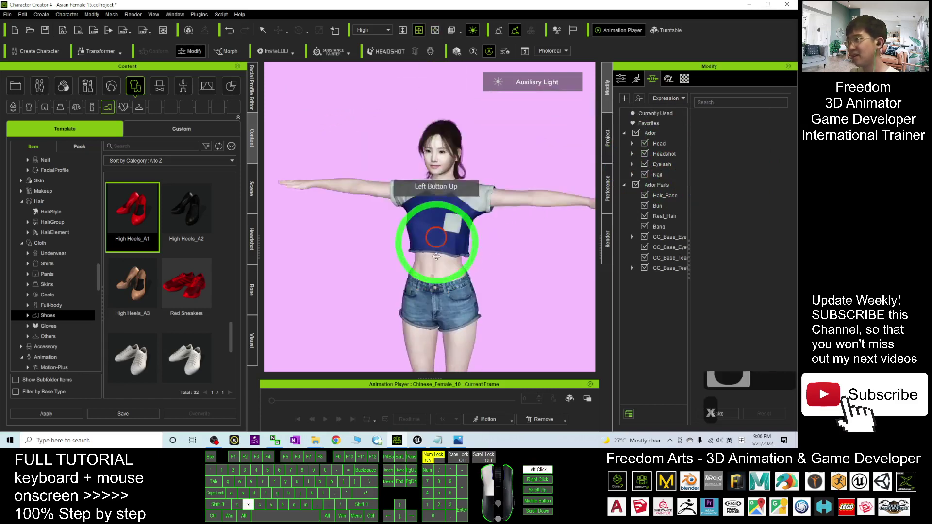
left_click_drag(460, 206, 401, 235)
scroll(464, 254, "down", 7)
left_click_drag(460, 256, 338, 188)
Export the clothed character as FBX, reaching the 16-uses-remaining license warning
left_click_drag(405, 4, 490, 33)
left_click(122, 44)
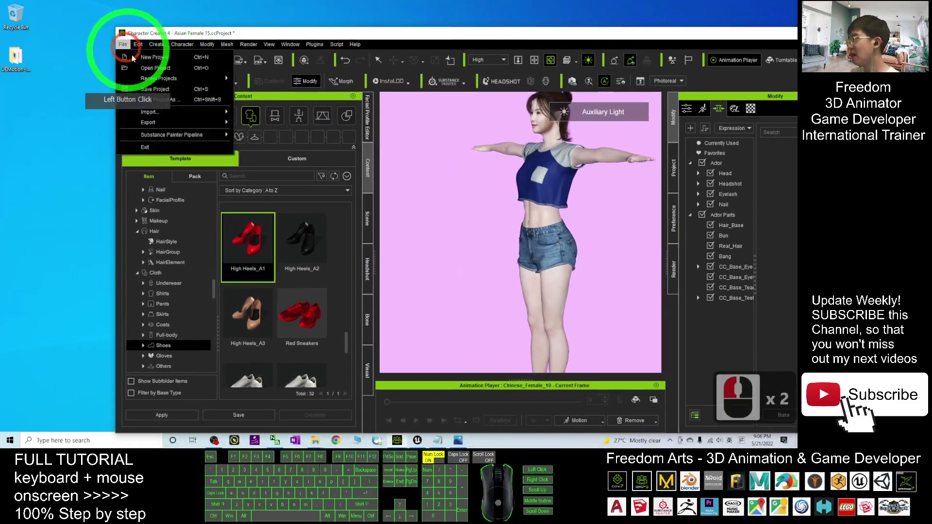
mouse_move(144, 128)
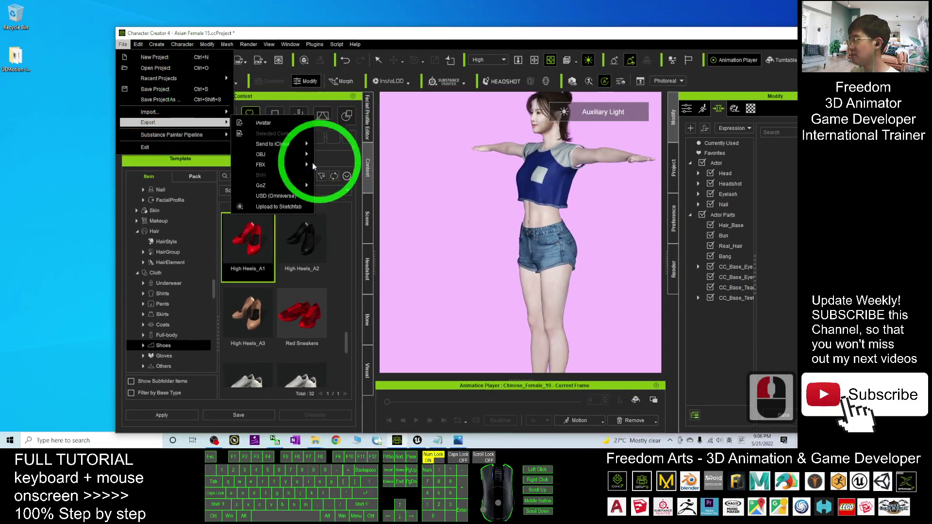
left_click(340, 176)
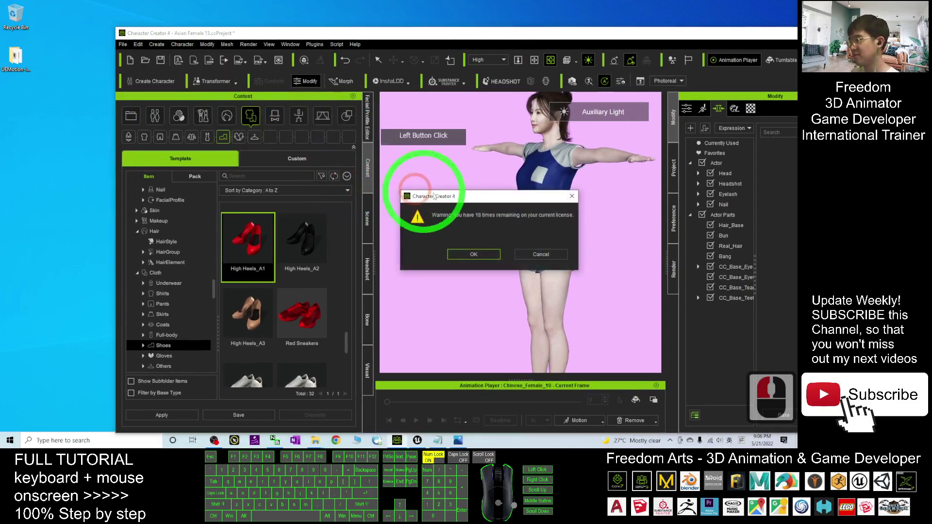
Export the FBX with the Unreal preset, Mesh only and 1024 max texture size
left_click(479, 254)
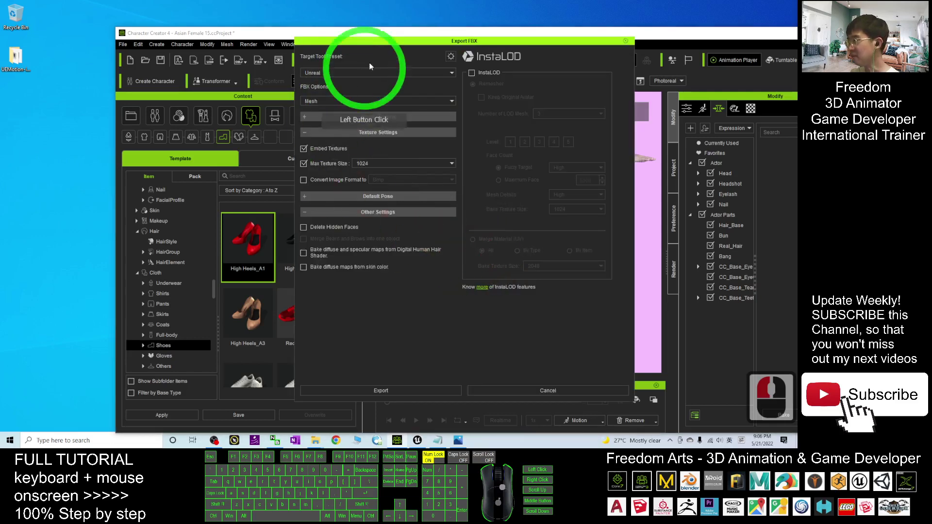
left_click(349, 72)
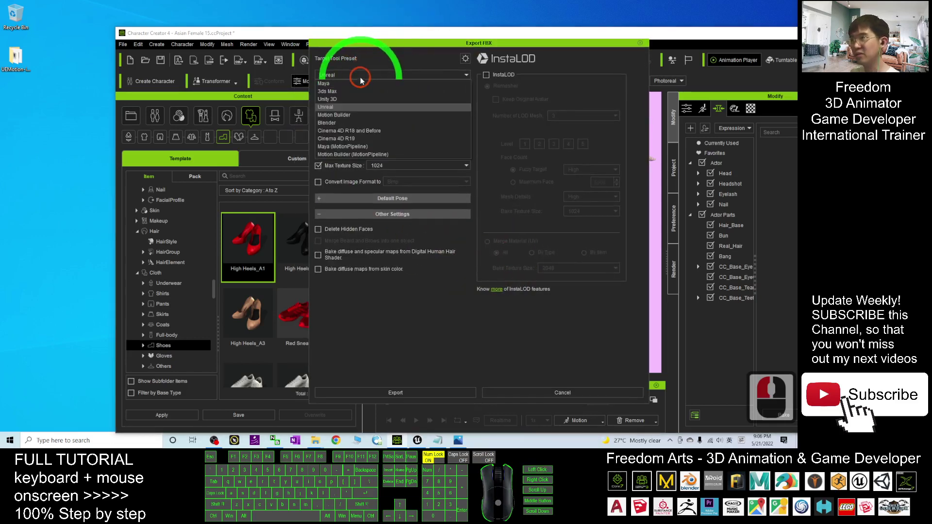
left_click(334, 108)
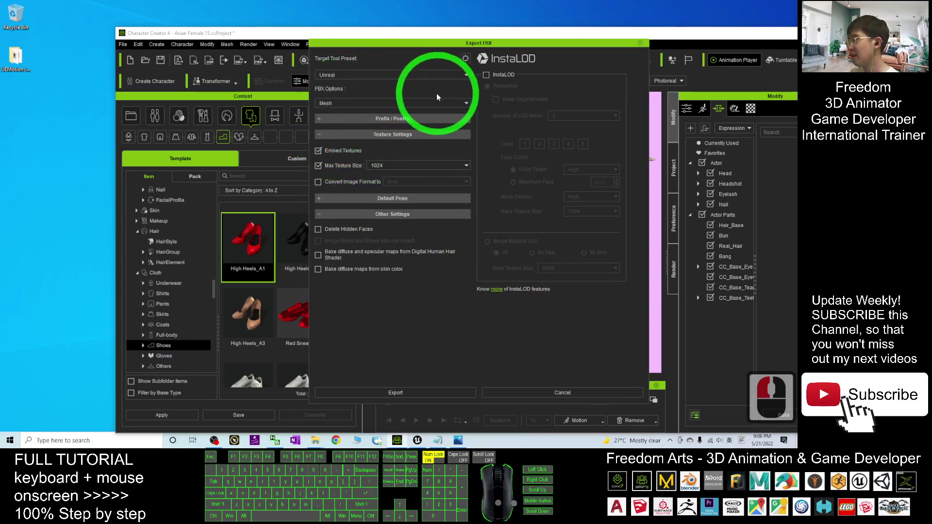
left_click(324, 103)
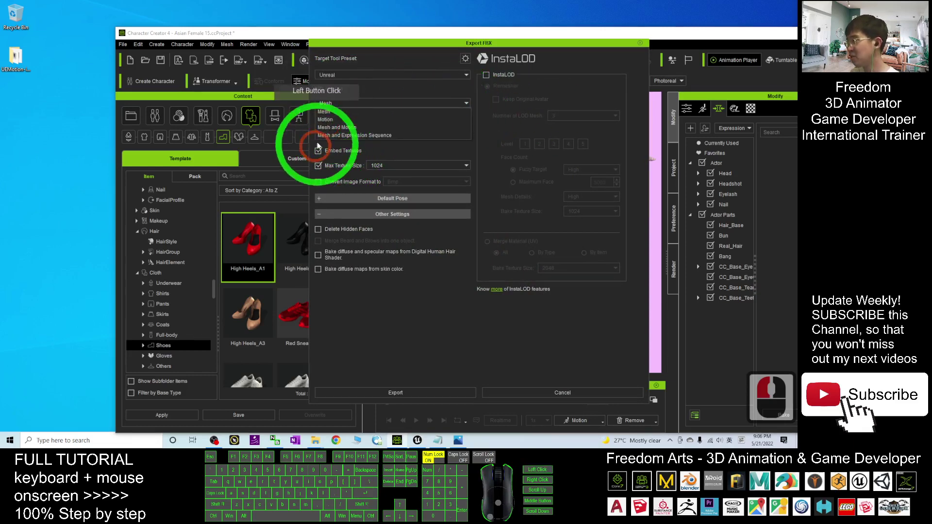
left_click(326, 112)
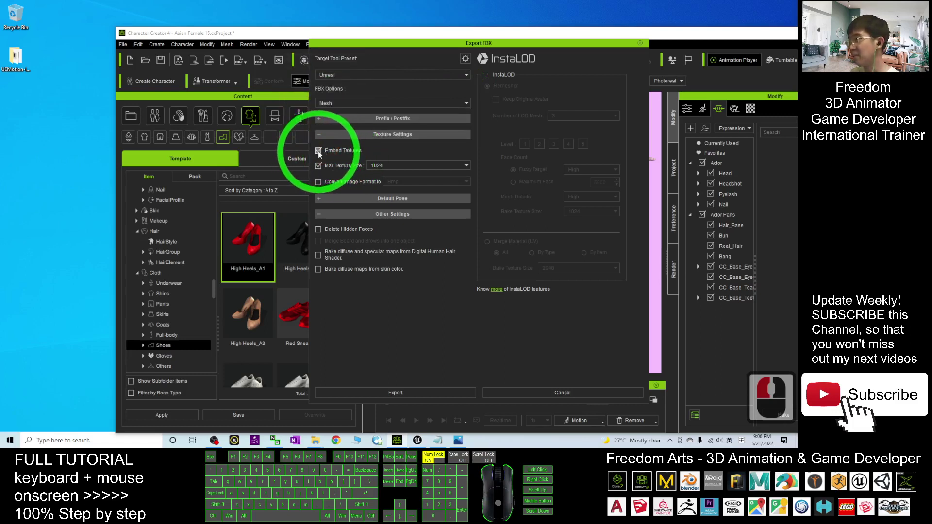
left_click(381, 166)
left_click(377, 166)
left_click(376, 164)
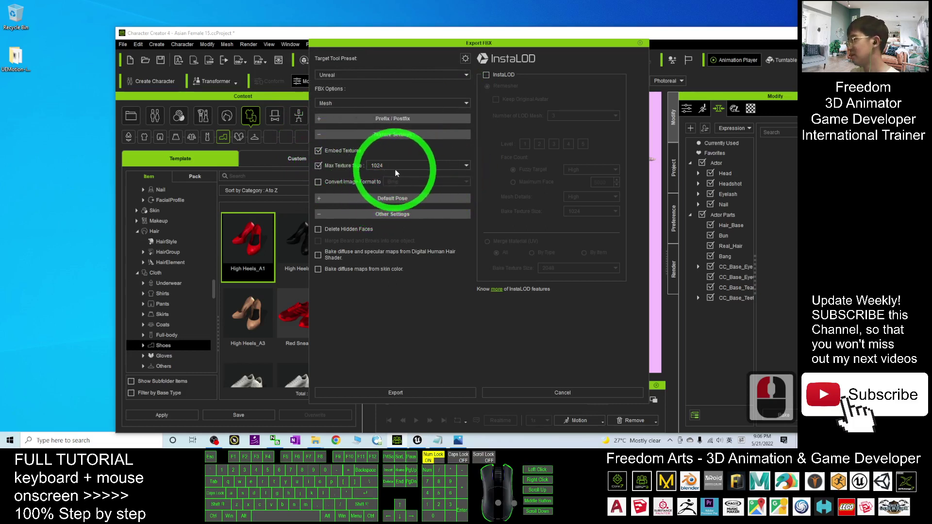
left_click(401, 392)
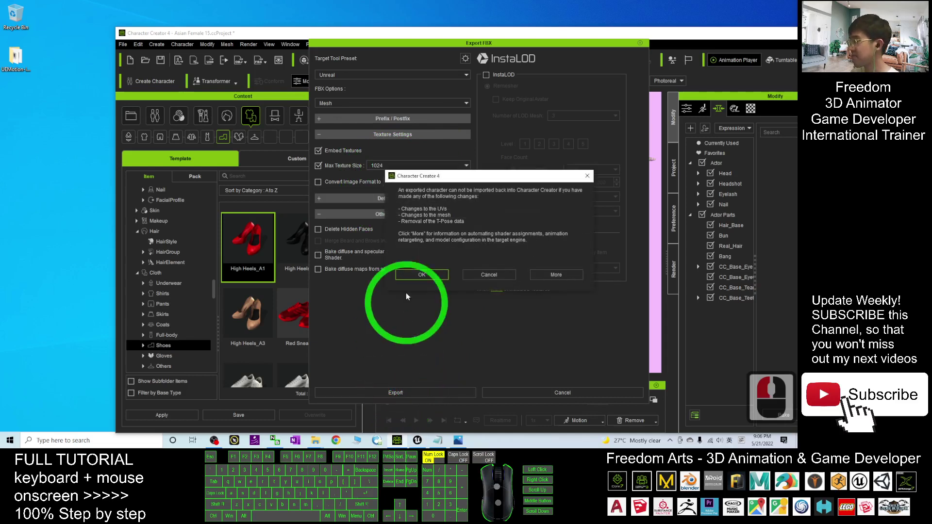
Accept the re-import warning, then create and open an AsianGirl01 folder on the Desktop
left_click(421, 275)
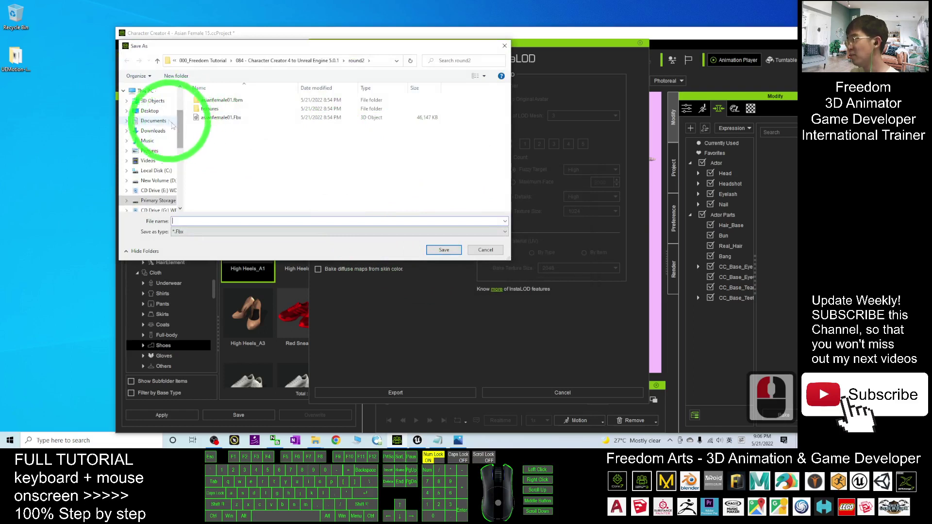
left_click(149, 111)
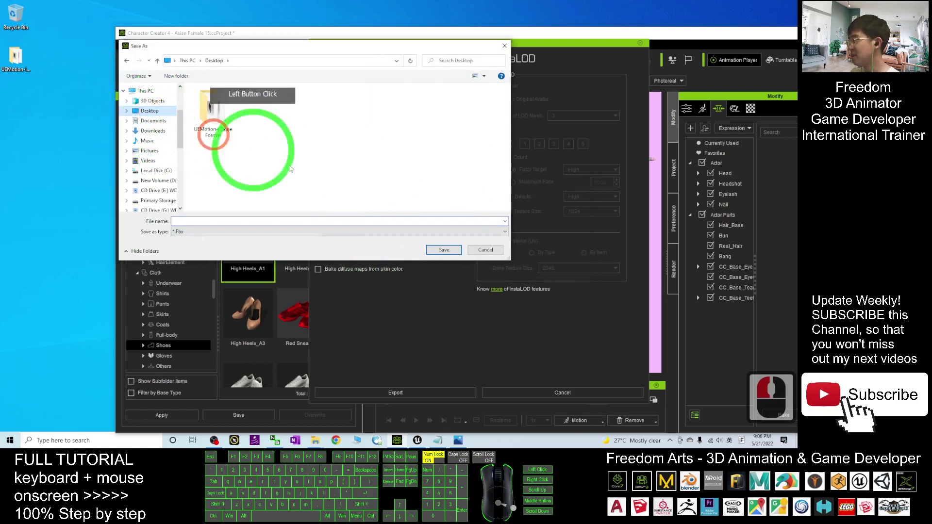
right_click(276, 153)
left_click(316, 238)
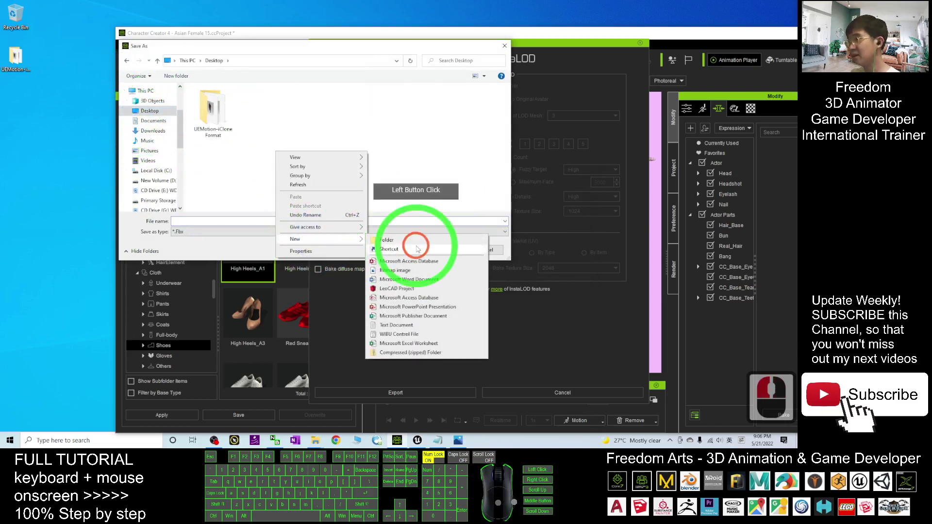
left_click(407, 240)
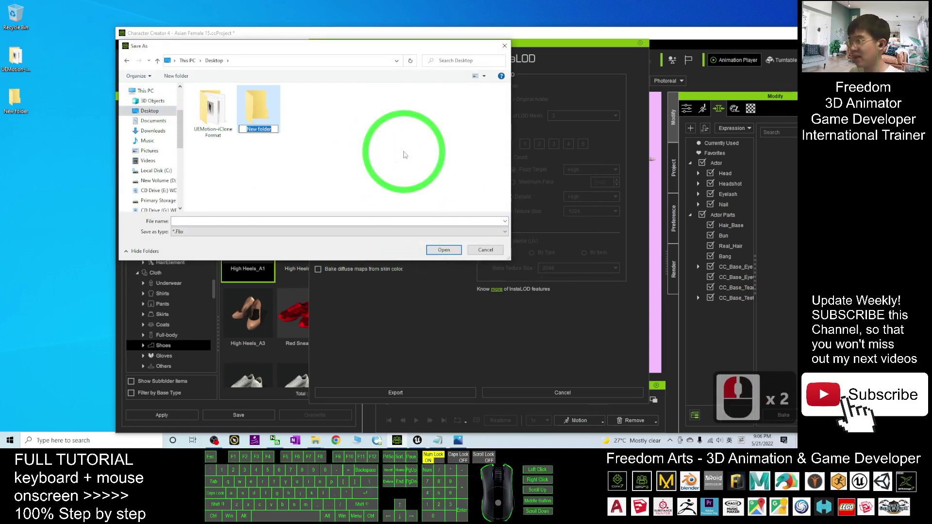
type("AsianGirl01")
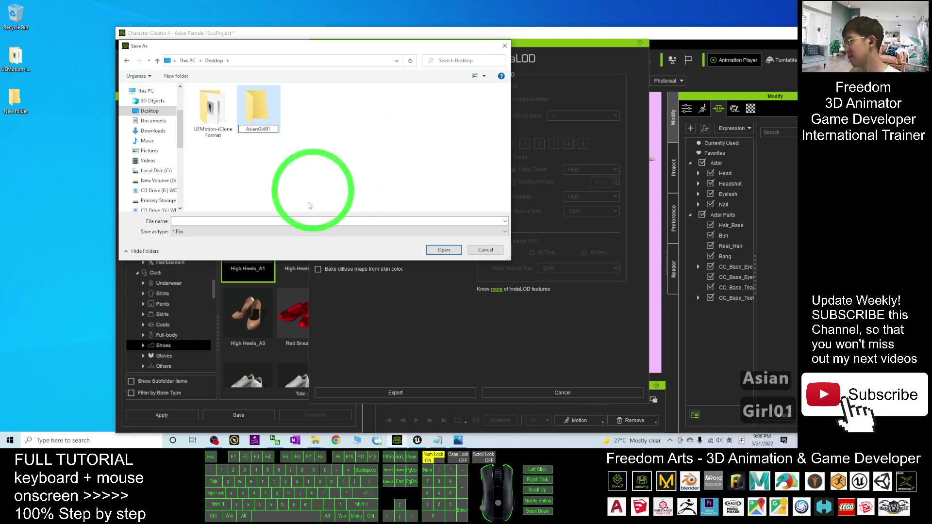
double_click(261, 110)
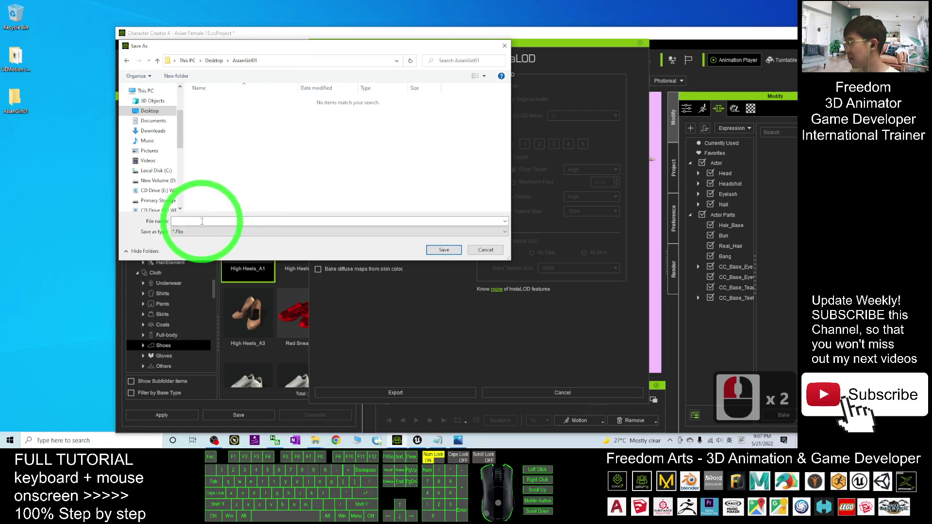
Save the export as AsianGirl01 in that folder, starting the FBX export
left_click(201, 222)
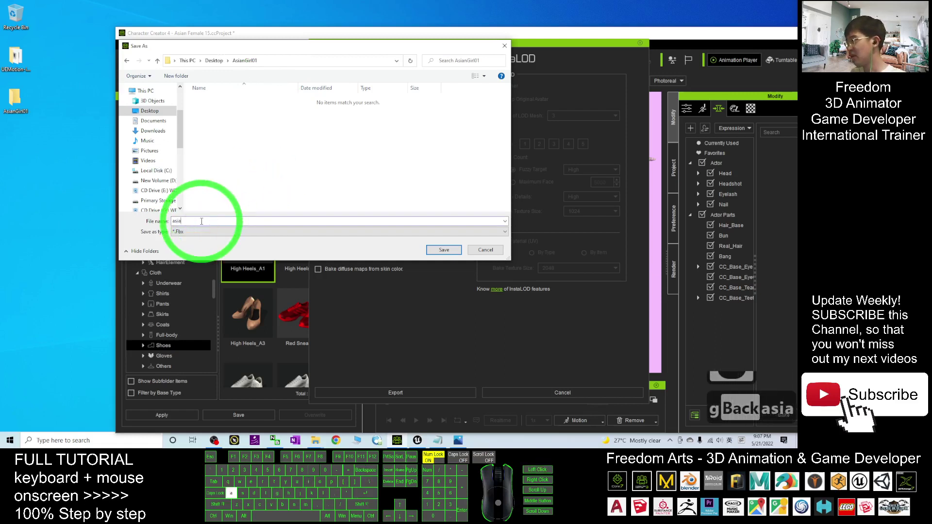
type("asian")
key("BackSpace")
key("BackSpace")
key("BackSpace")
key("BackSpace")
key("BackSpace")
type("AsianGirl01")
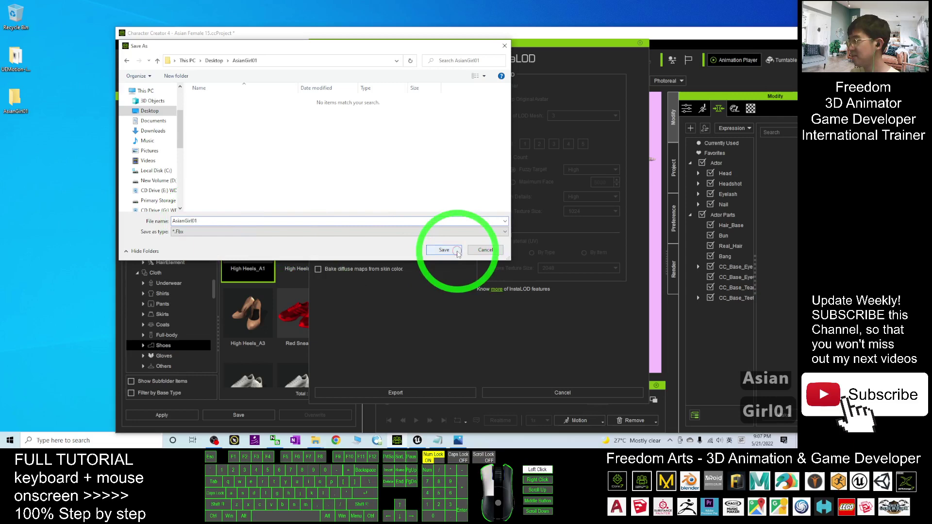
left_click(444, 250)
left_click(391, 391)
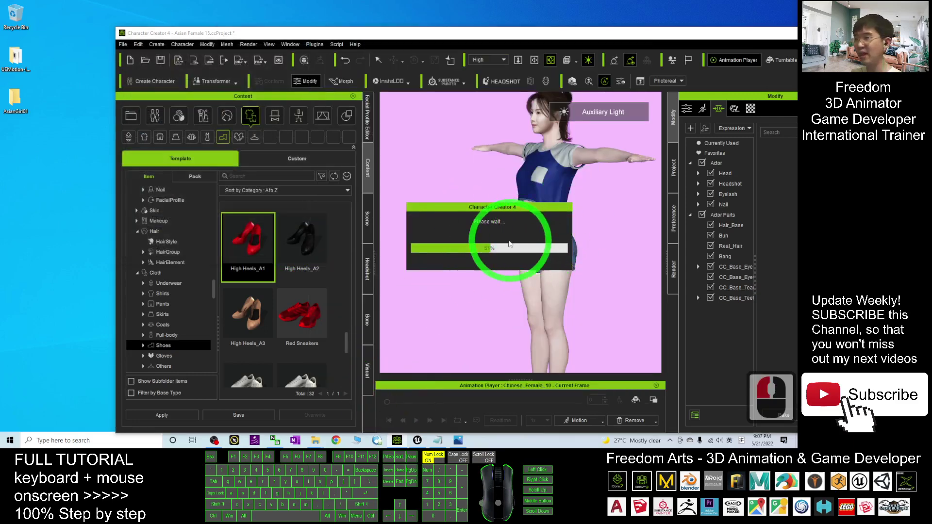
Open the desktop AsianGirl01 export folder in File Explorer
left_click(14, 108)
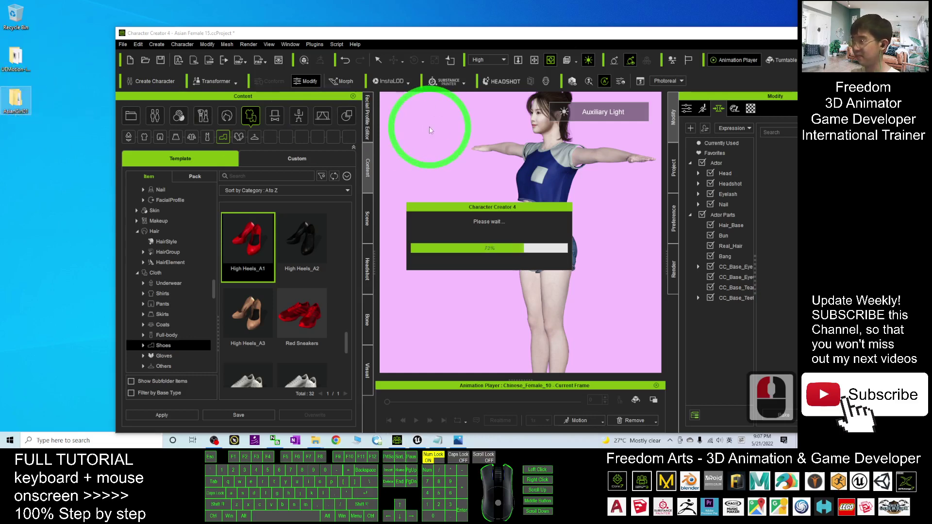
double_click(14, 97)
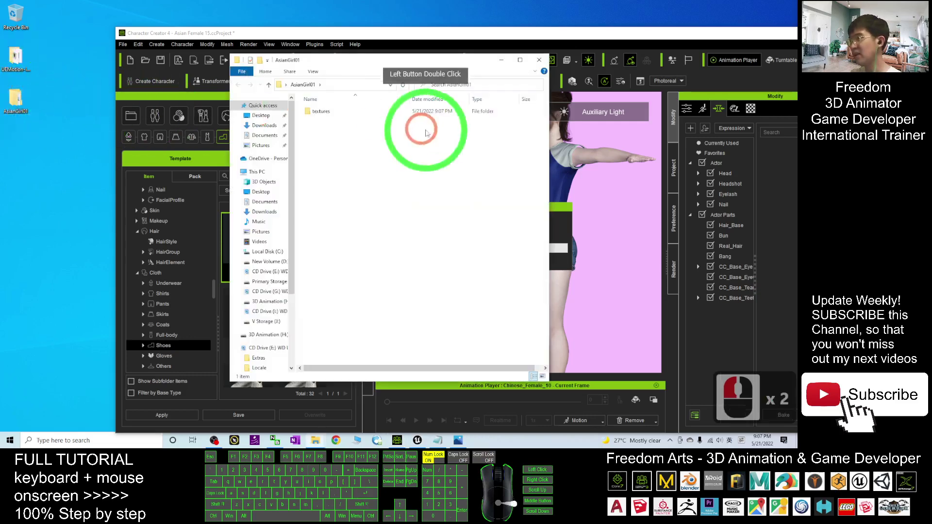
left_click_drag(402, 67, 294, 70)
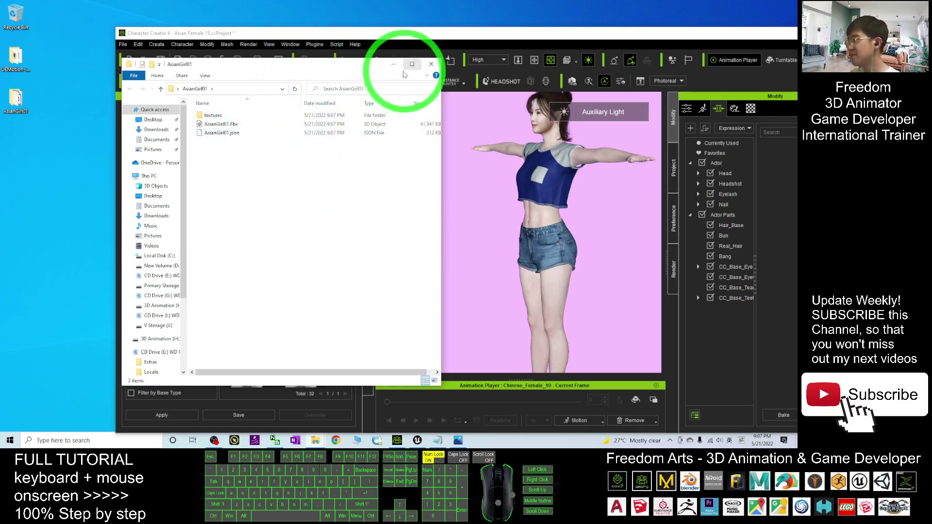
right_click(253, 215)
mouse_move(289, 328)
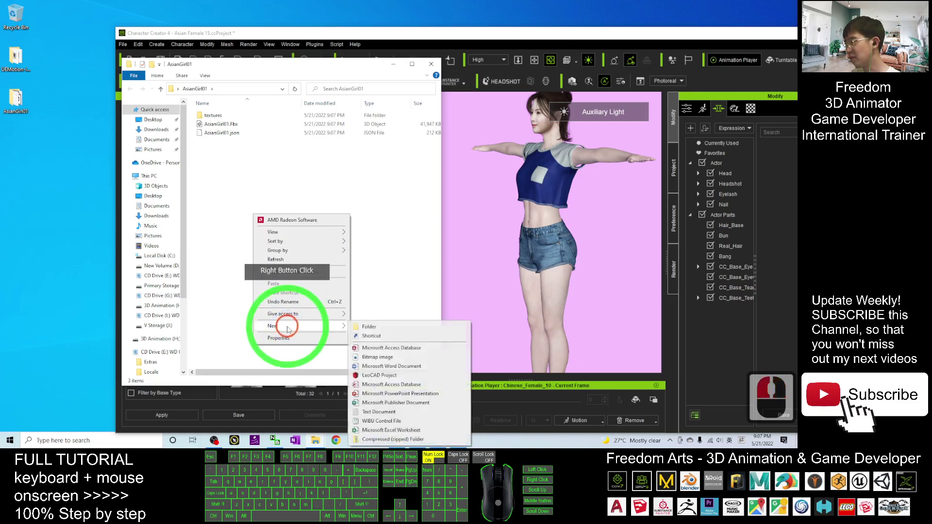
left_click(279, 257)
left_click(236, 124)
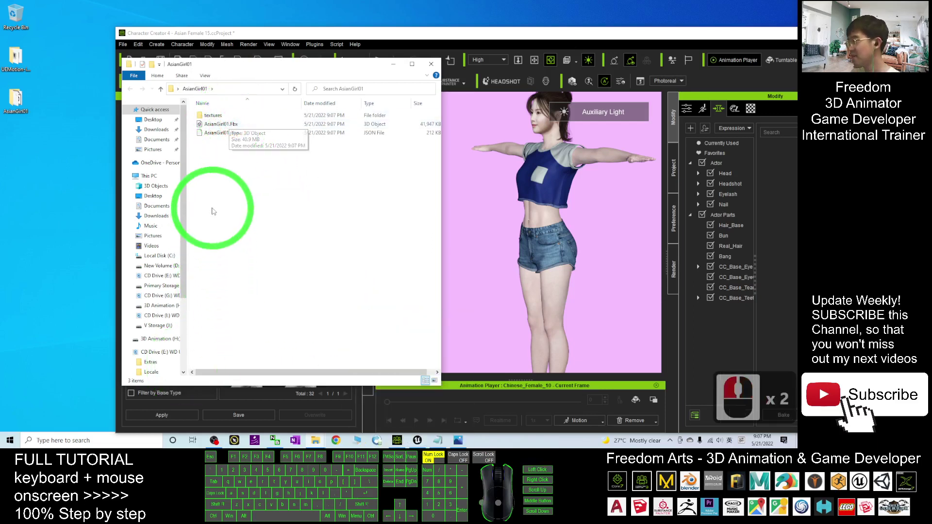
Create a subfolder named Animation inside AsianGirl01 and open it
right_click(214, 210)
left_click(272, 320)
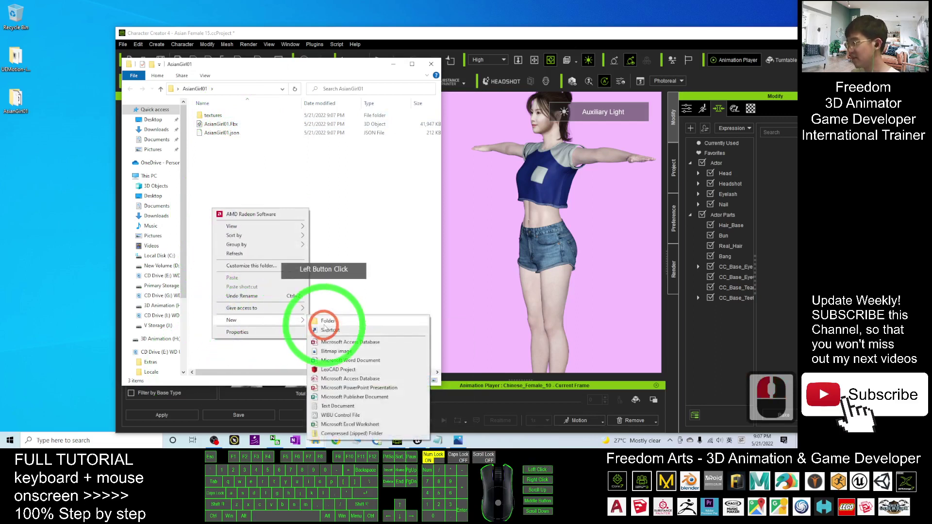
left_click(328, 322)
type("Animation")
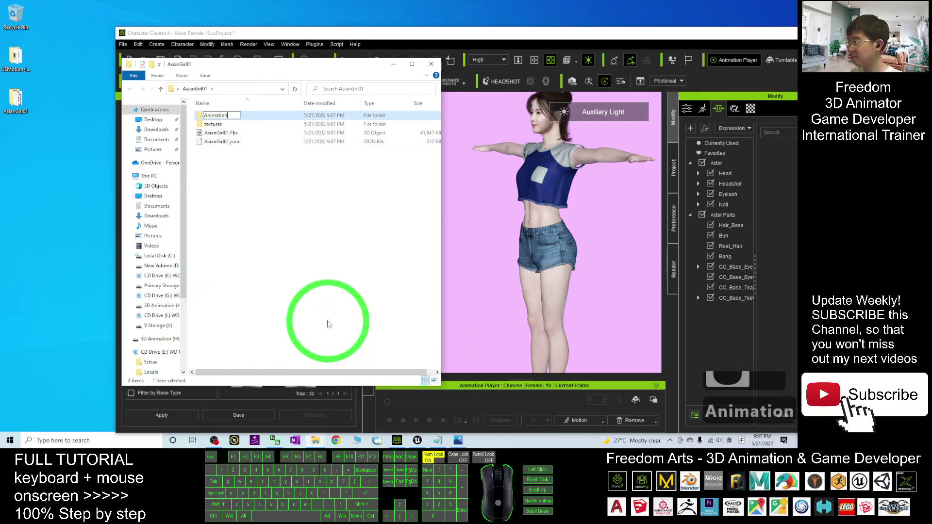
left_click(328, 325)
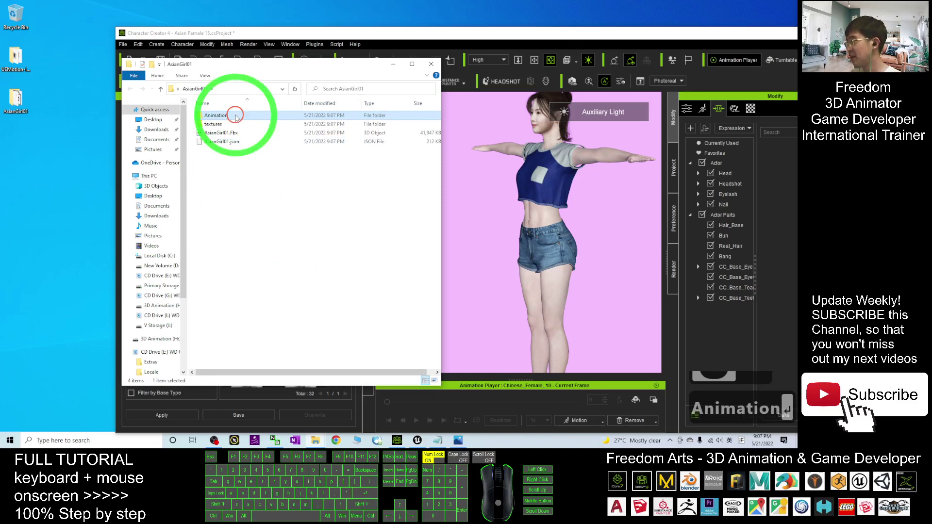
double_click(228, 115)
left_click_drag(268, 71, 179, 96)
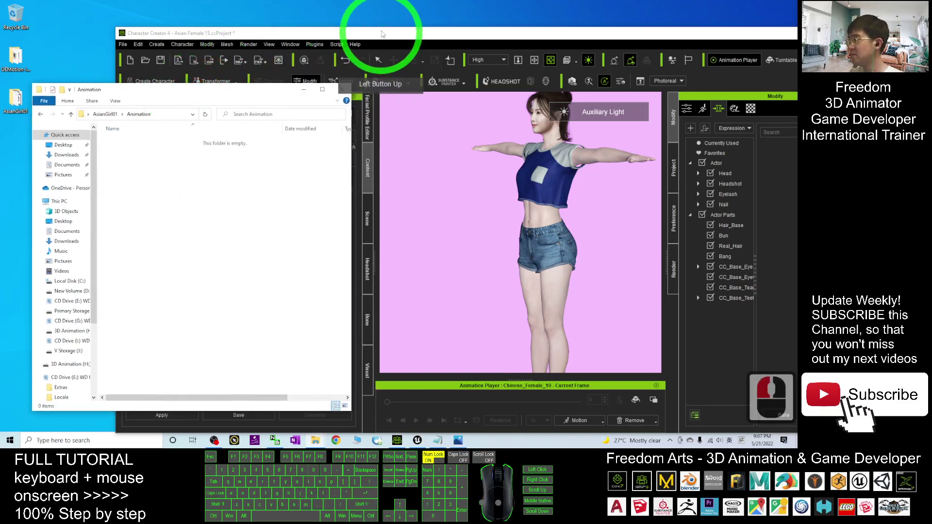
Start another Clothed Character FBX export and switch FBX Options to Motion
left_click_drag(384, 34, 425, 38)
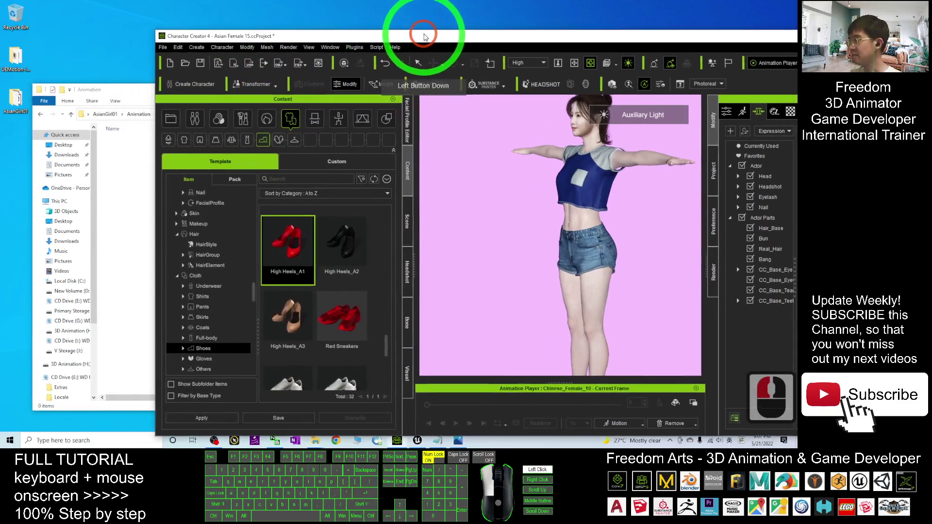
left_click(163, 48)
left_click(188, 126)
left_click(322, 168)
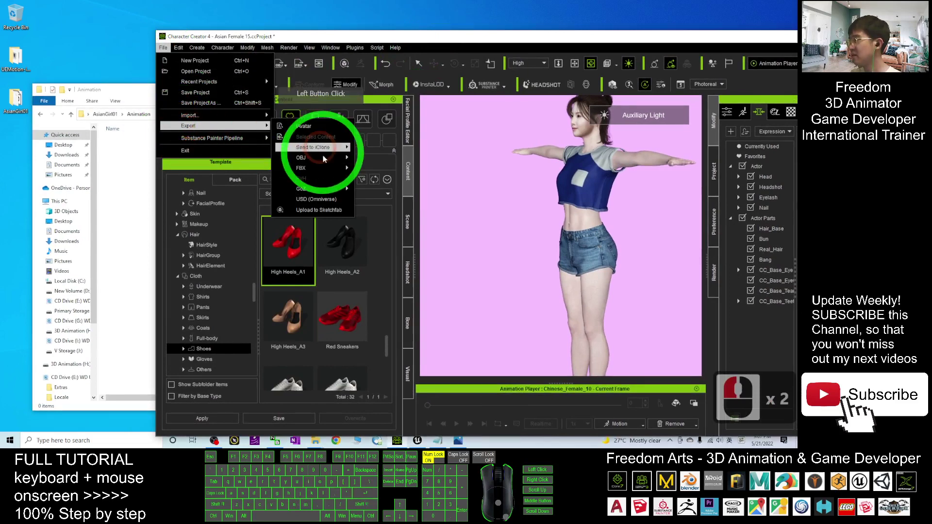
left_click(388, 180)
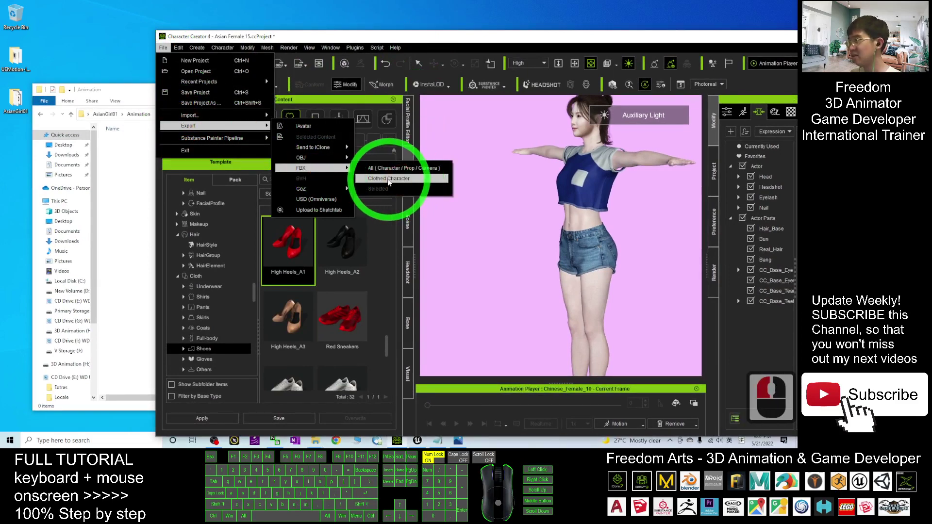
left_click(535, 260)
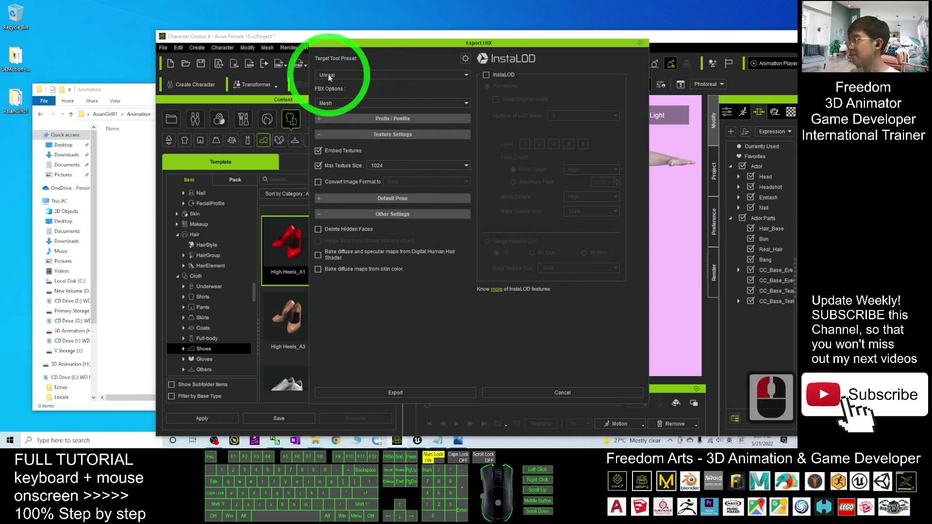
left_click(336, 103)
left_click(334, 107)
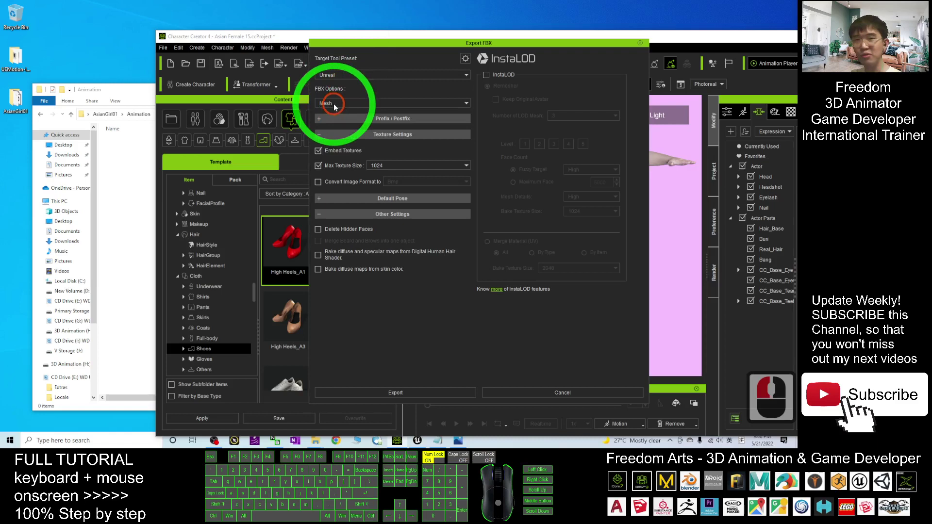
left_click(337, 92)
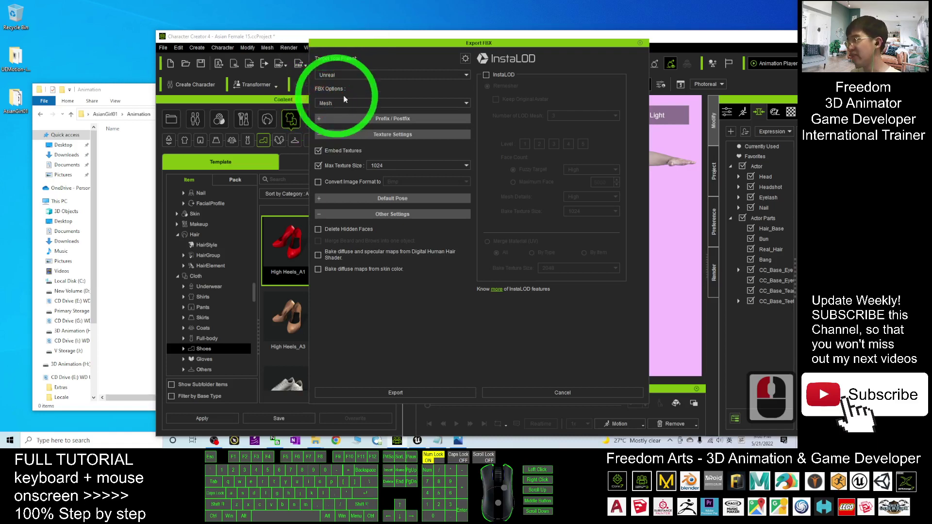
left_click(334, 102)
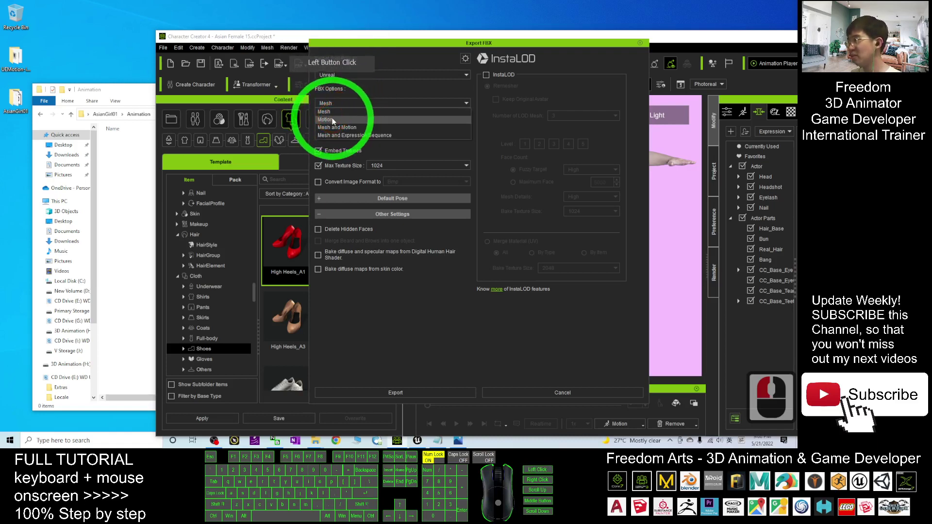
left_click(333, 120)
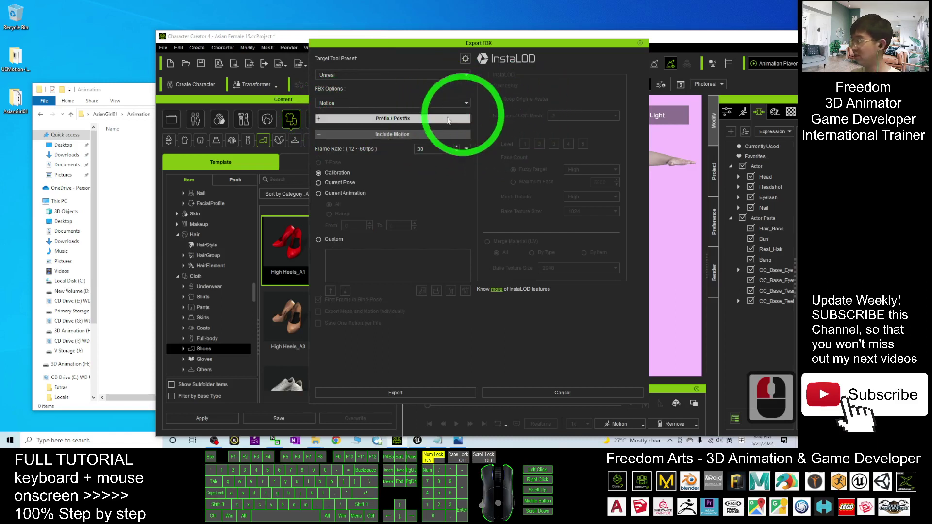
Choose Custom, disable first-frame bind pose, add the seven UEMotion files, save one motion per file
left_click(323, 240)
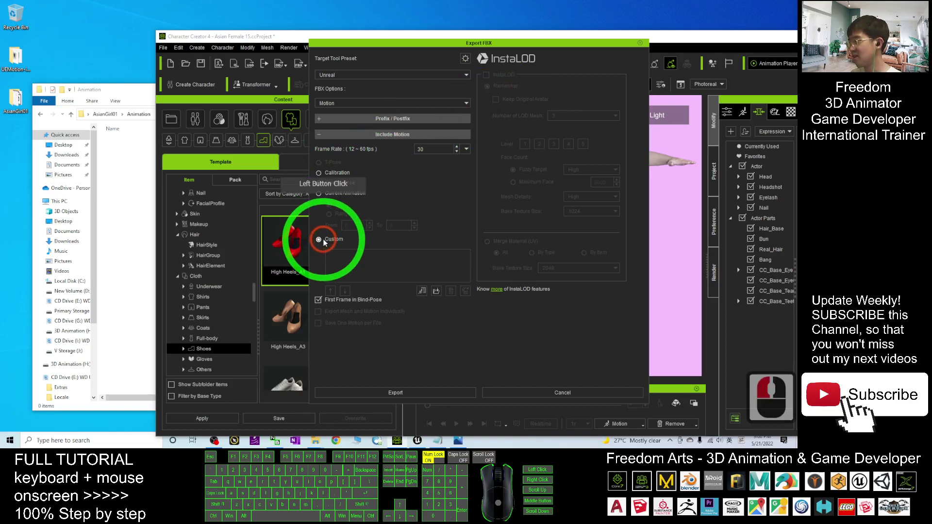
left_click(319, 301)
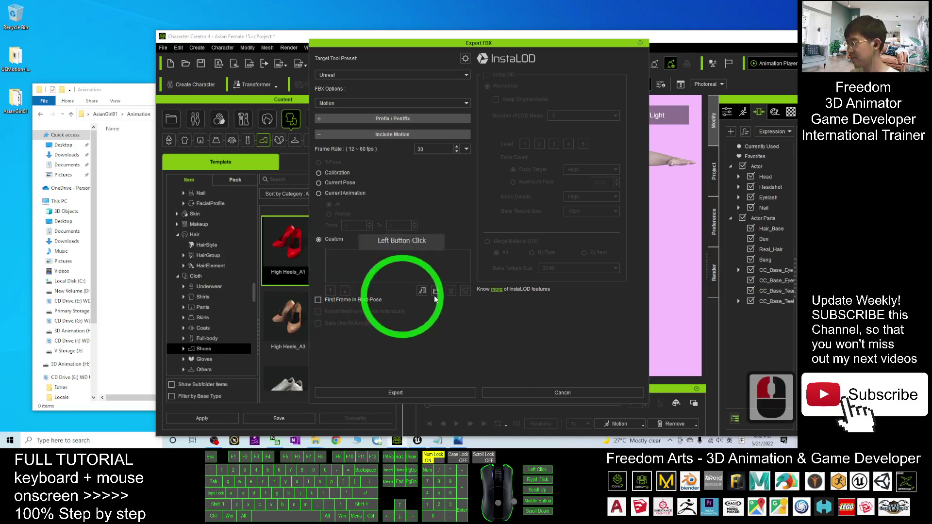
left_click(437, 291)
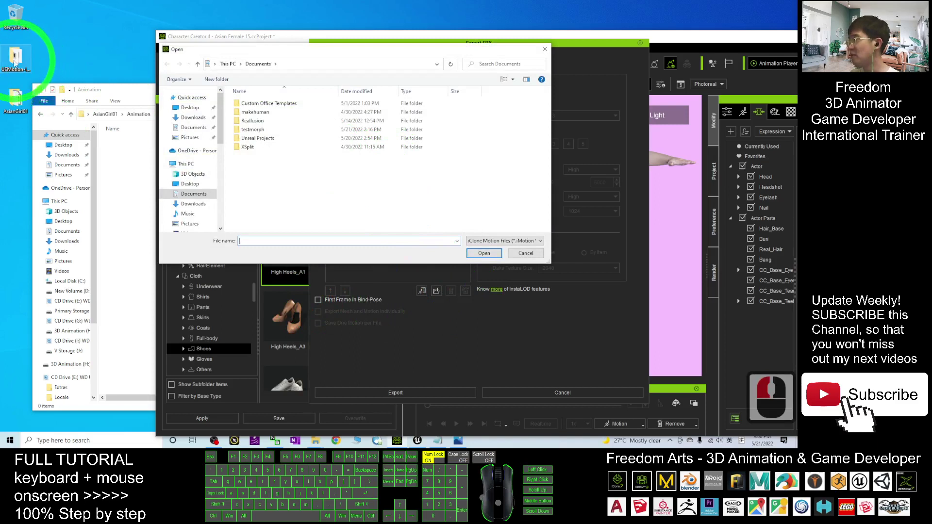
left_click(12, 72)
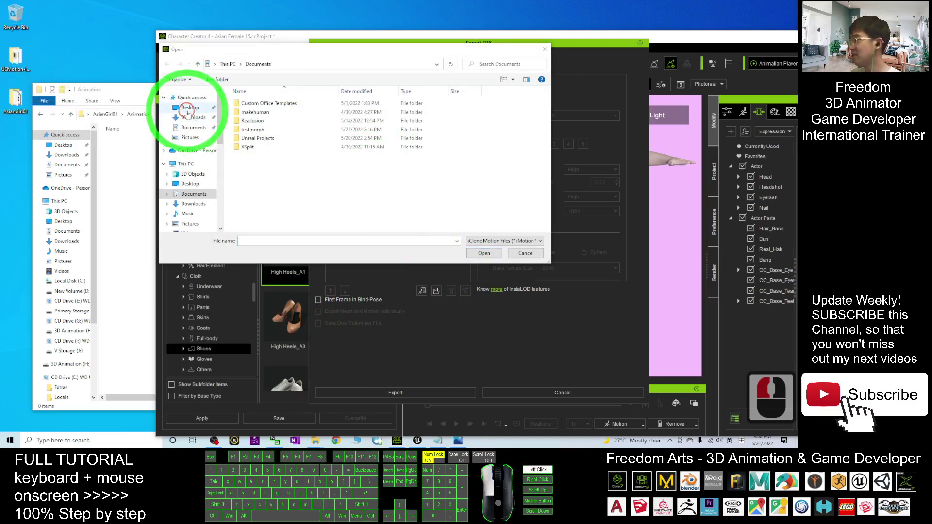
left_click(189, 110)
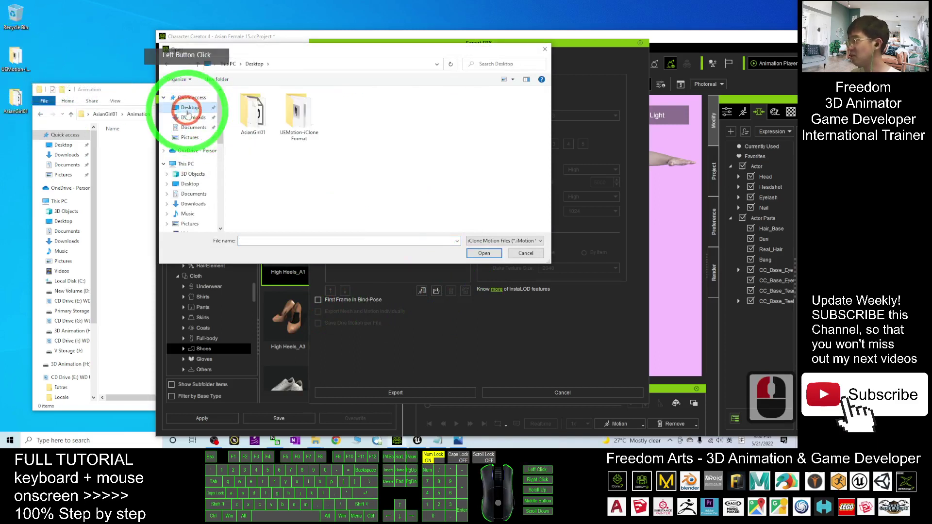
double_click(300, 119)
left_click_drag(367, 212, 207, 95)
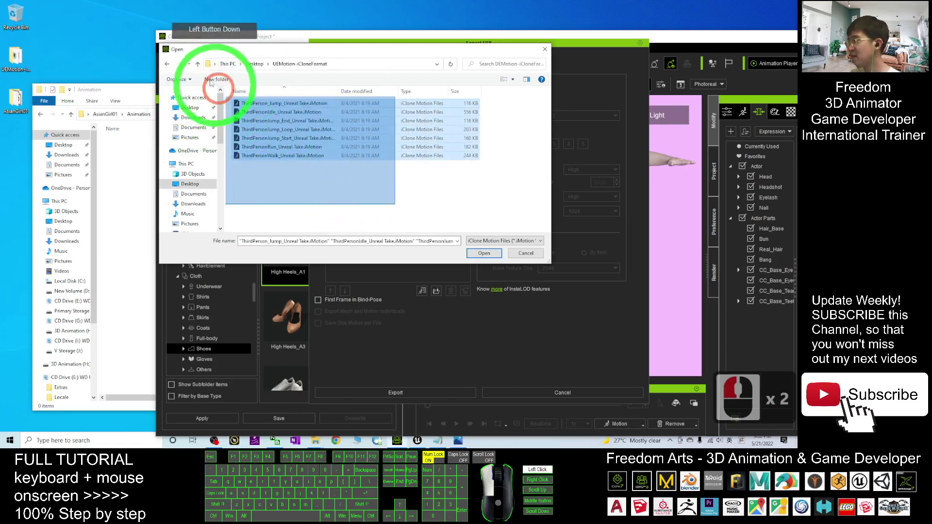
left_click(484, 253)
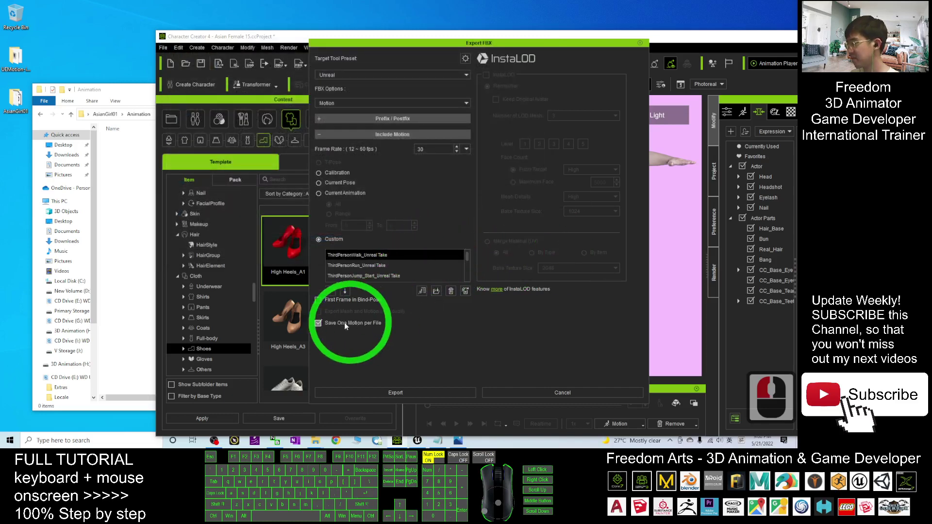
left_click(318, 323)
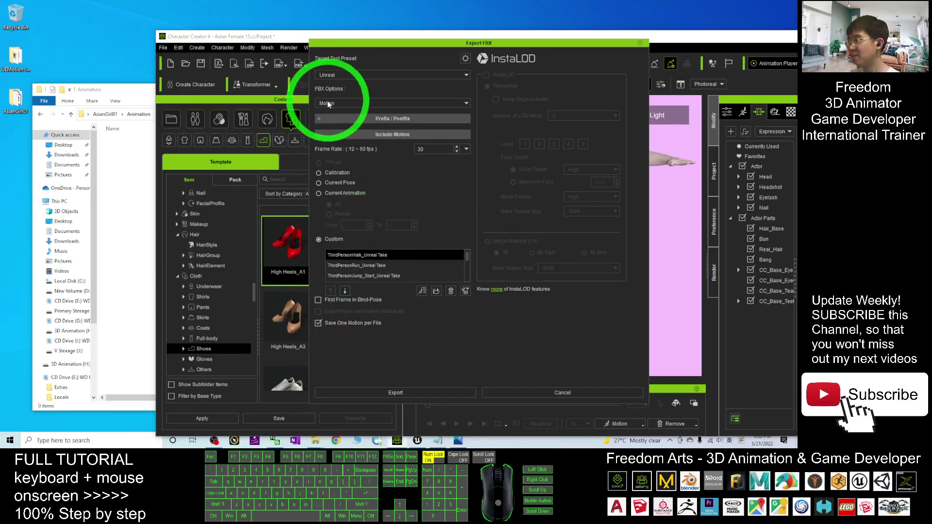
Start the motion export and point the save dialog at the copied Animation folder path
left_click(395, 391)
left_click(472, 278)
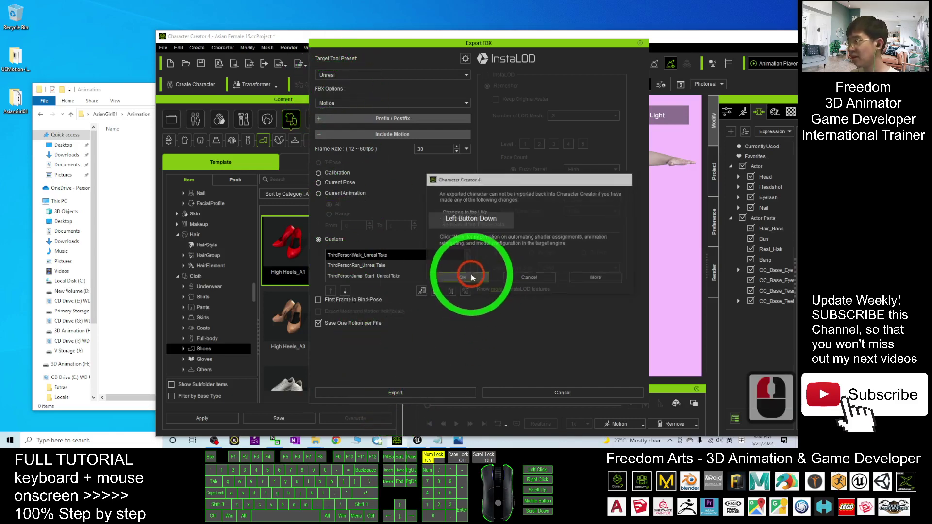
left_click(149, 108)
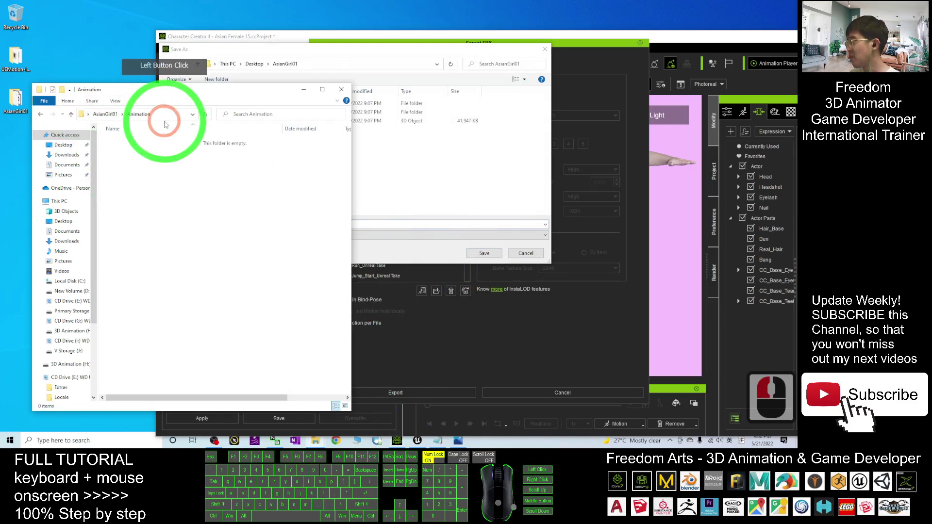
left_click(166, 115)
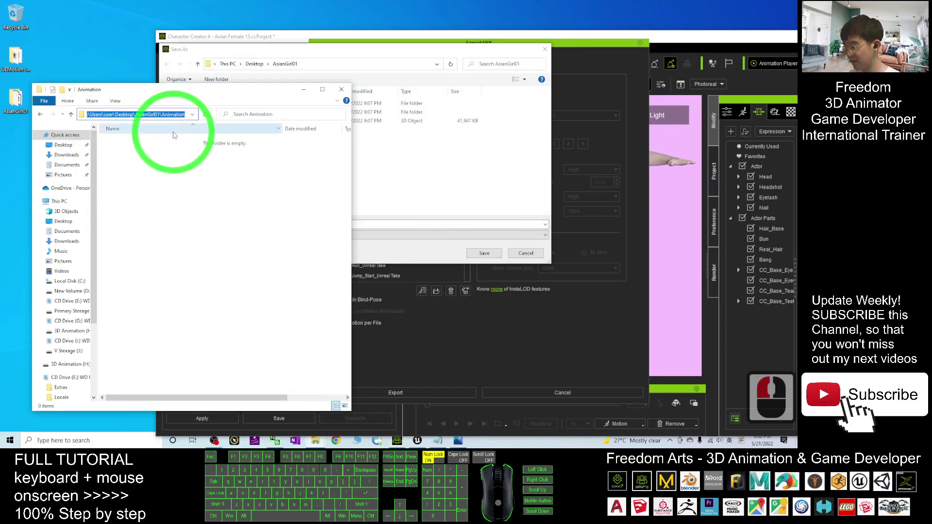
key("ctrl+c")
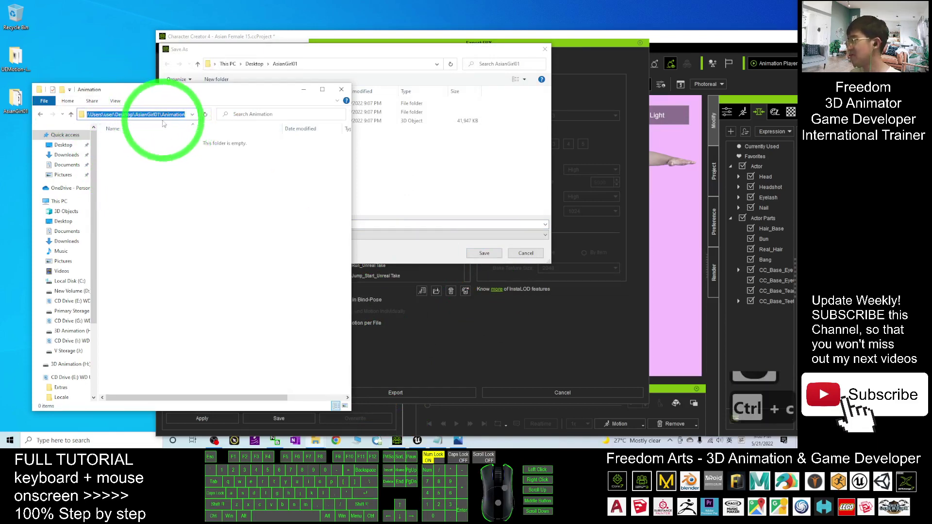
left_click(326, 62)
left_click(337, 63)
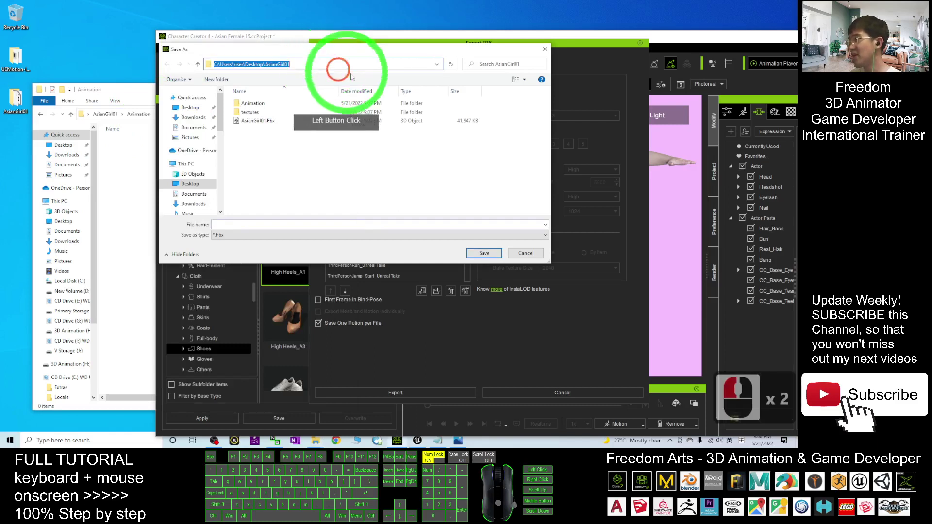
left_click(403, 153)
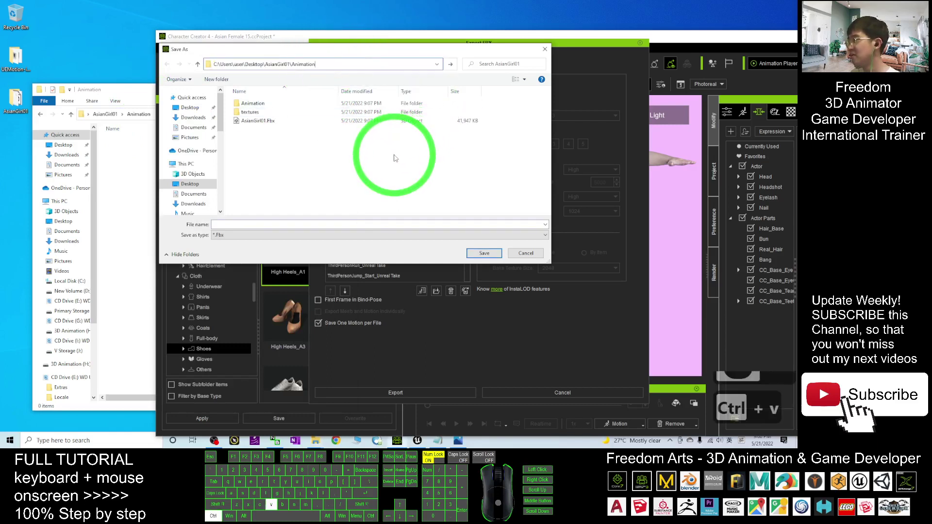
key("Return")
Save the motion FBX files into Animation and check the seven exported files
left_click(244, 223)
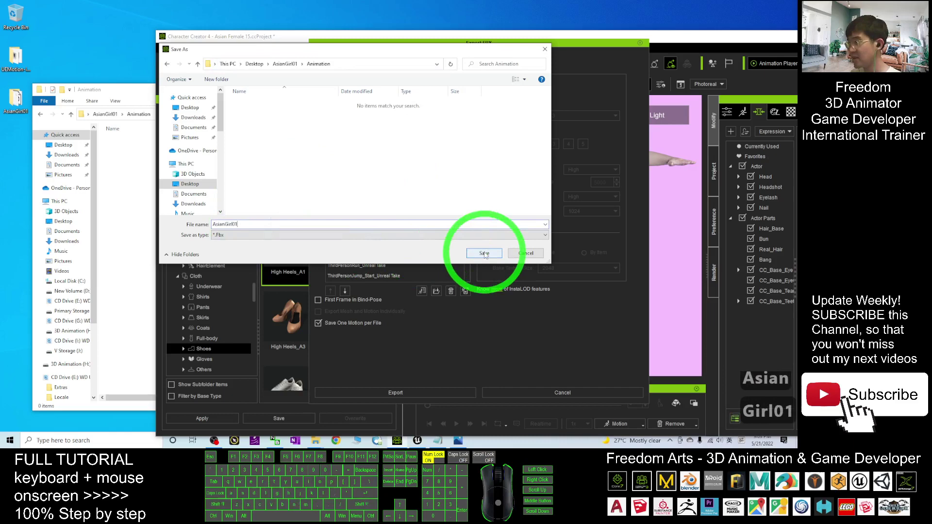
left_click(484, 253)
left_click(136, 199)
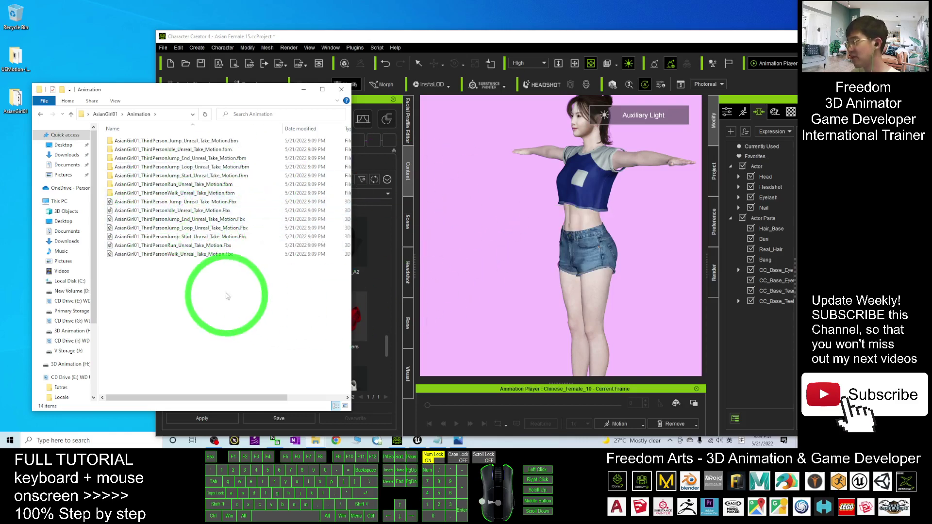
left_click_drag(529, 37, 406, 51)
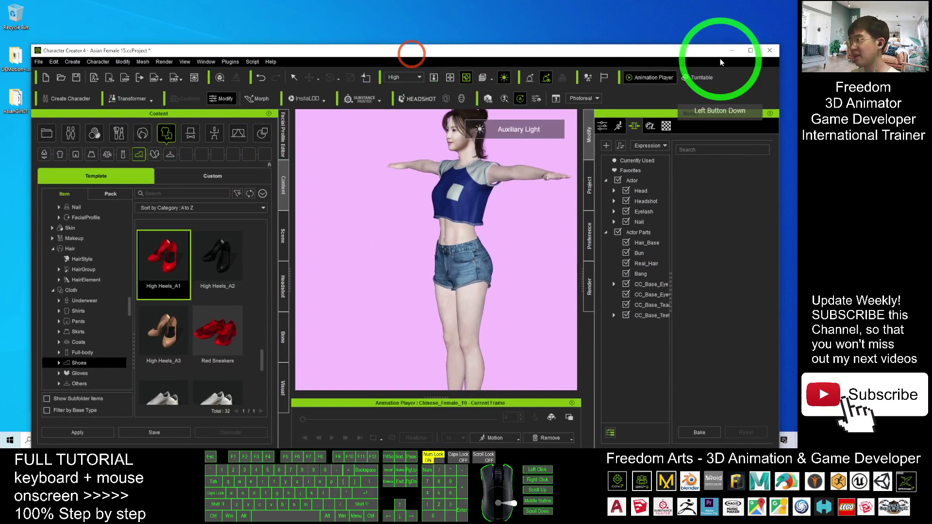
left_click(731, 52)
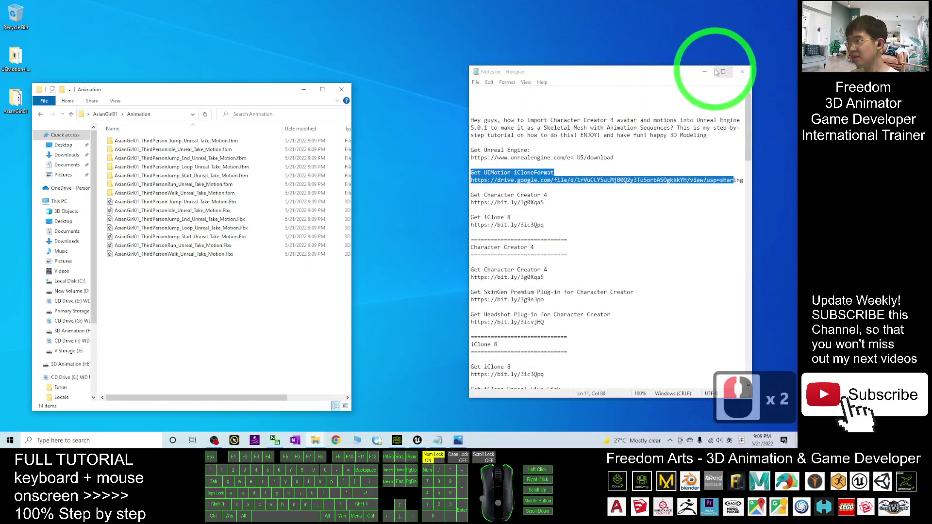
Minimize Character Creator, switch to Unreal, and play-test the ThirdPersonMap character with WASD
left_click(699, 73)
left_click(417, 440)
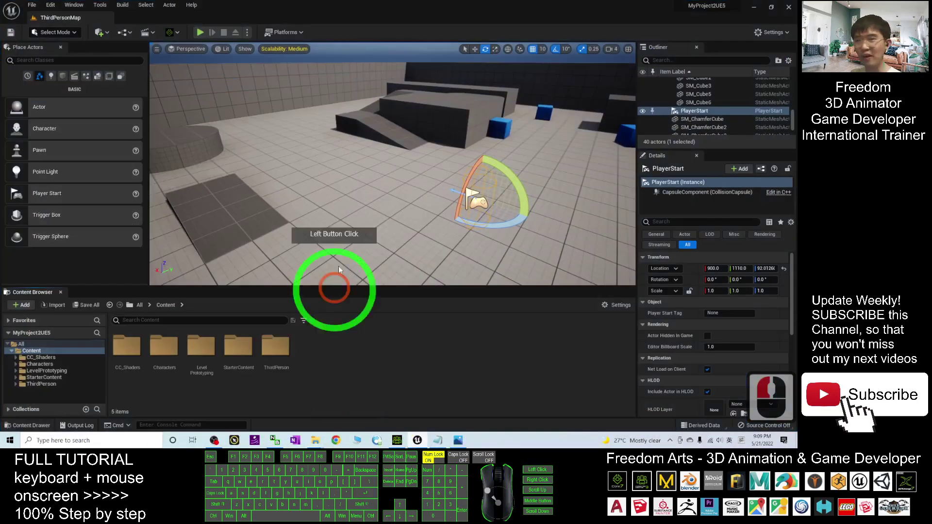
left_click(158, 307)
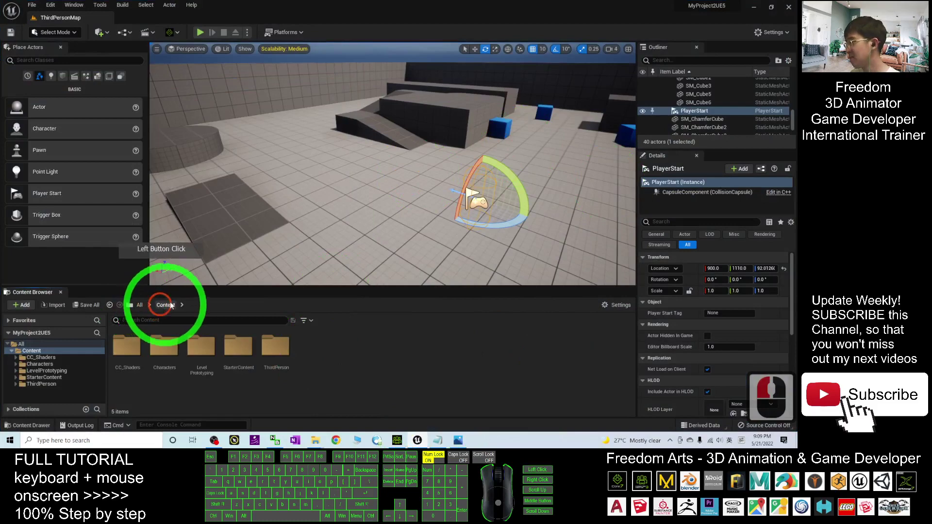
left_click(199, 32)
left_click(431, 166)
key("w")
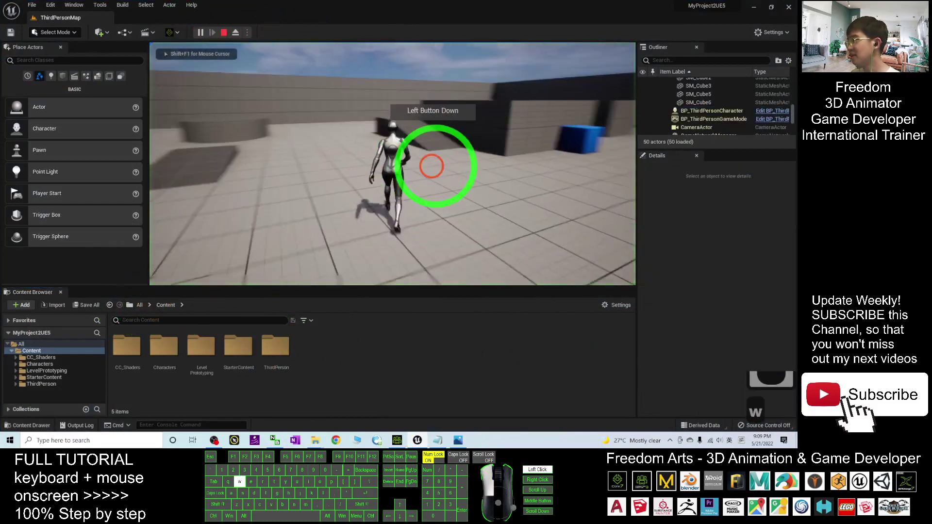
key("a")
key("s")
key("d")
key("Escape")
Fly the editor camera around the ThirdPersonMap level
key("s")
right_click_drag(483, 173, 389, 223)
key("w")
key("s")
key("w")
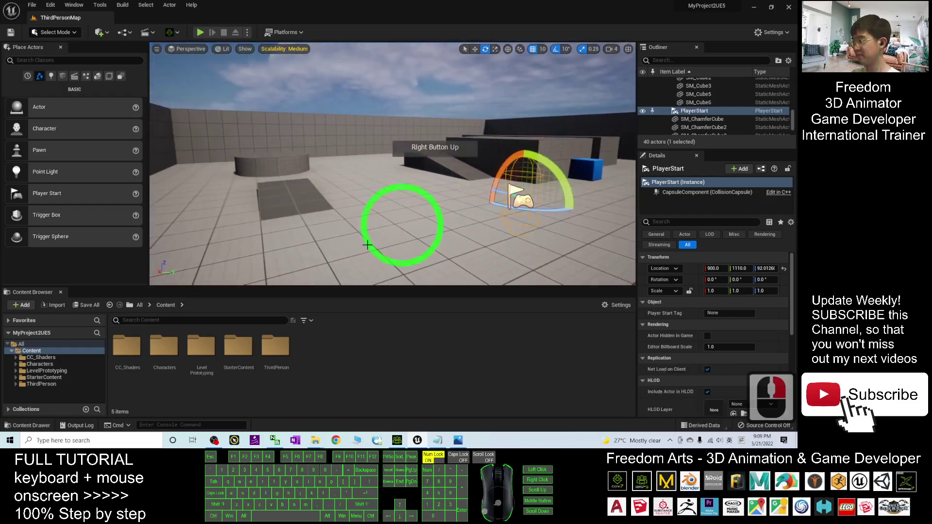
Reopen Content Browser 1 and go to the top-level Content folder
left_click(169, 308)
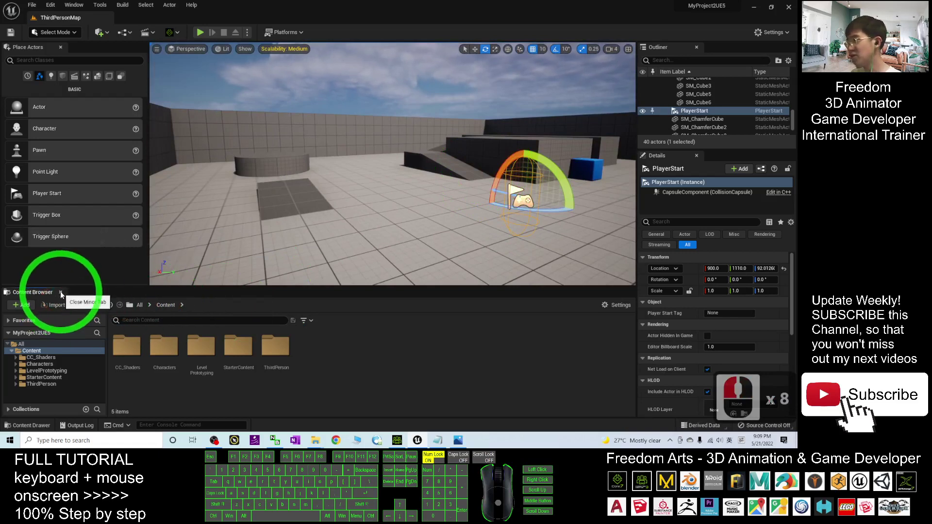
left_click(61, 293)
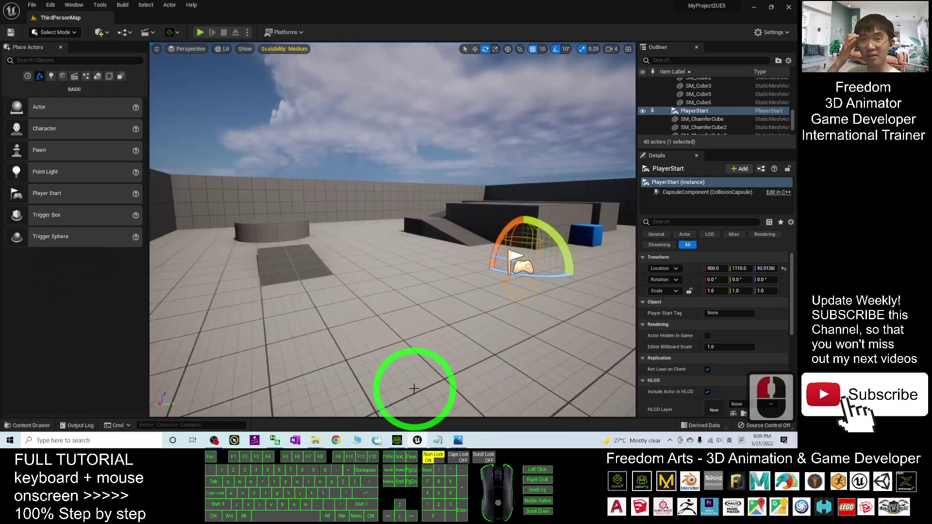
left_click(73, 5)
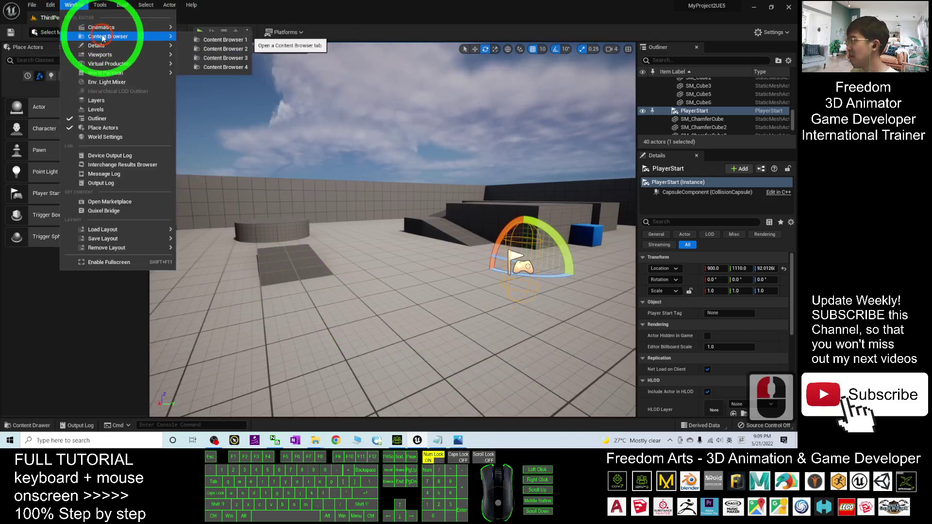
left_click(125, 36)
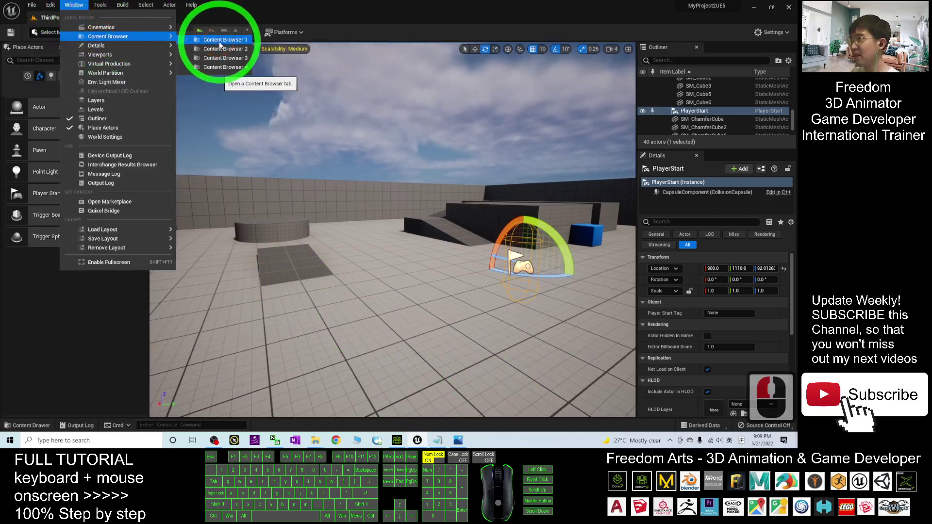
left_click(221, 41)
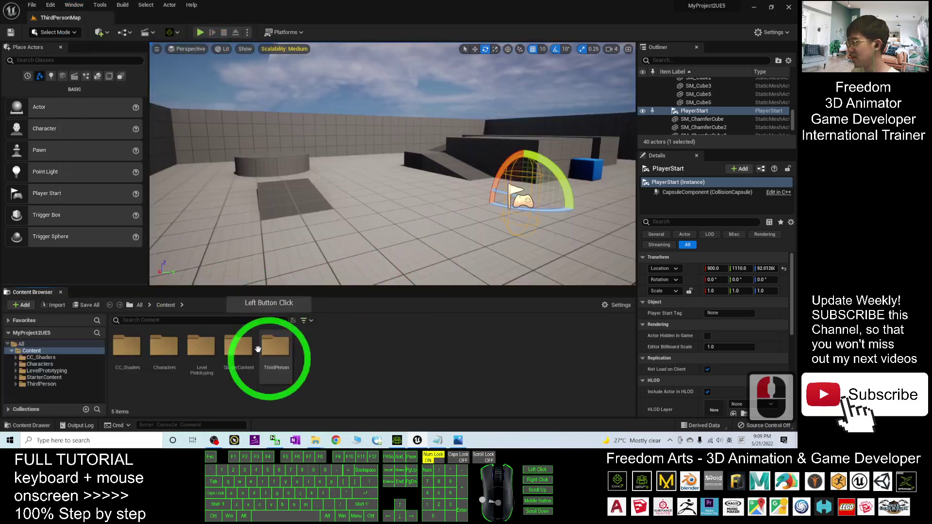
left_click(167, 306)
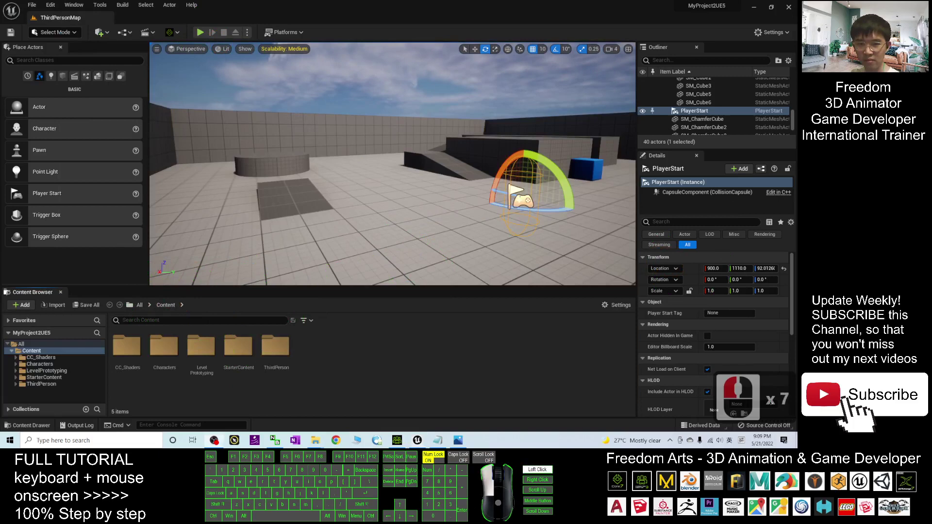
Create a CC4Avatar folder in Content and open it
left_click(439, 304)
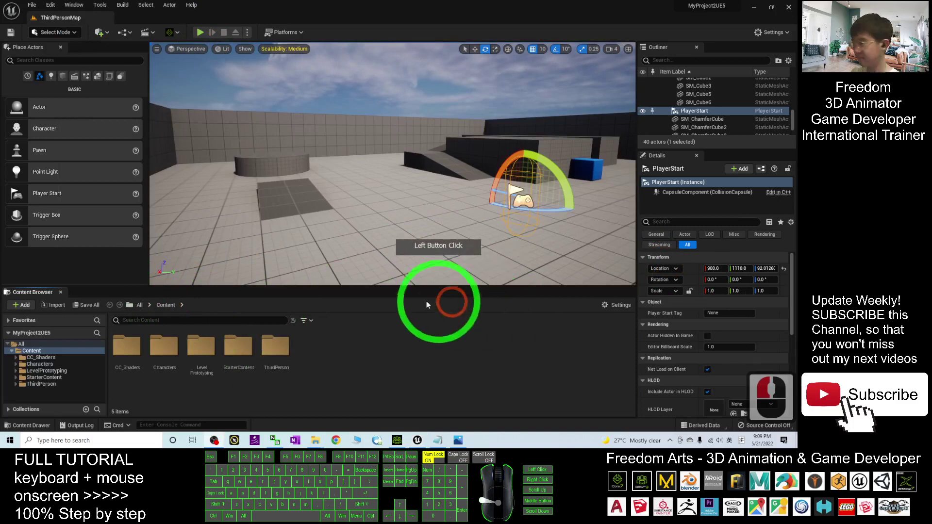
right_click(334, 393)
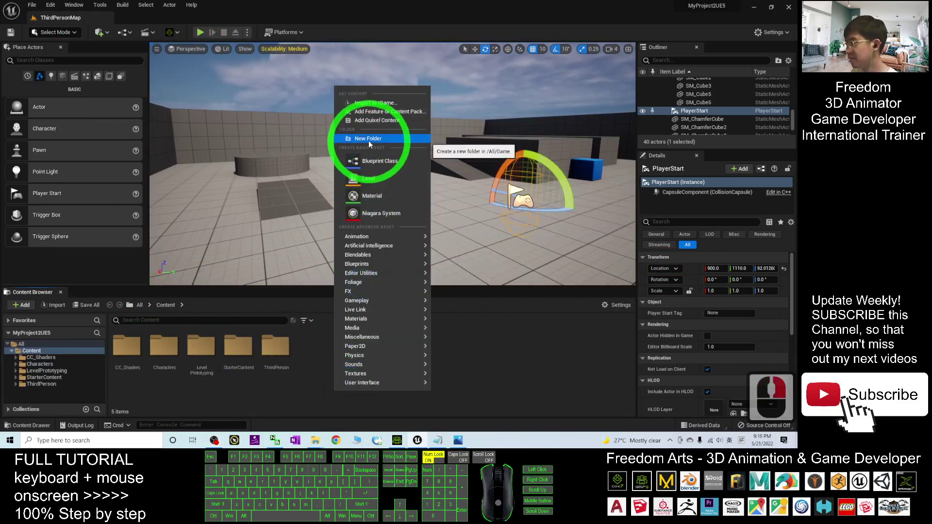
left_click(369, 141)
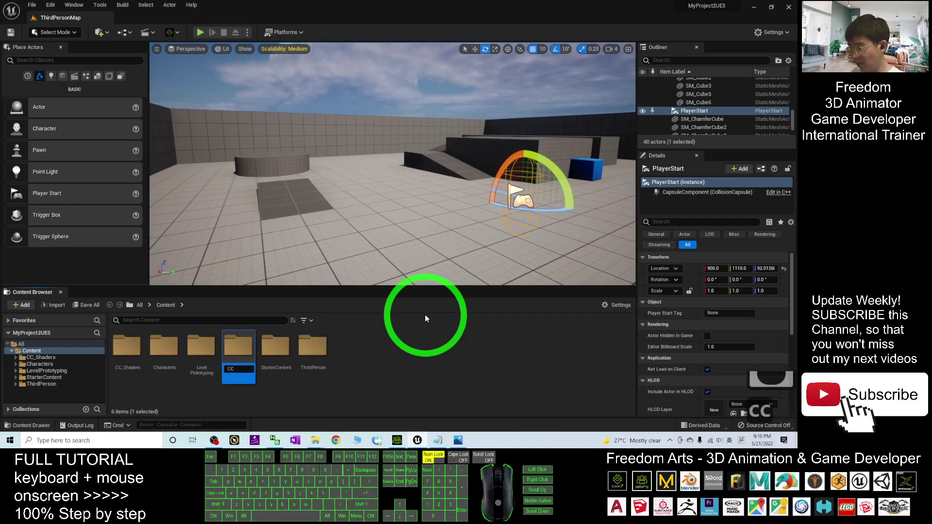
type("CC4Avata")
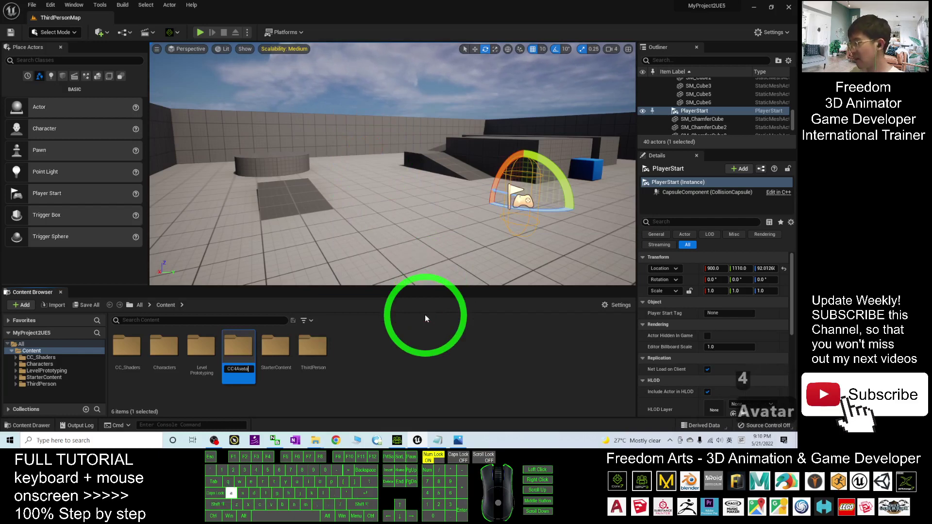
type("r")
key("Return")
double_click(167, 347)
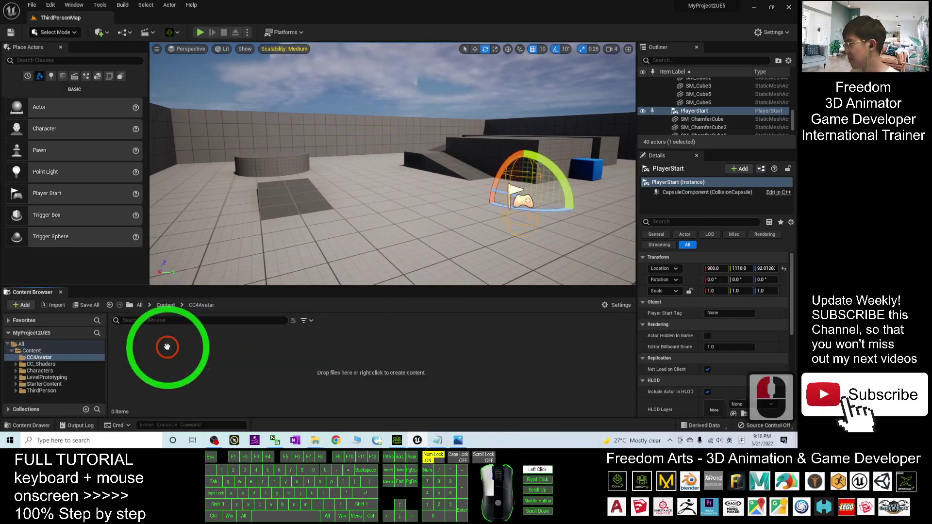
Create and open an AsianGirl01 subfolder inside CC4Avatar, then restore down the editor window
right_click(167, 347)
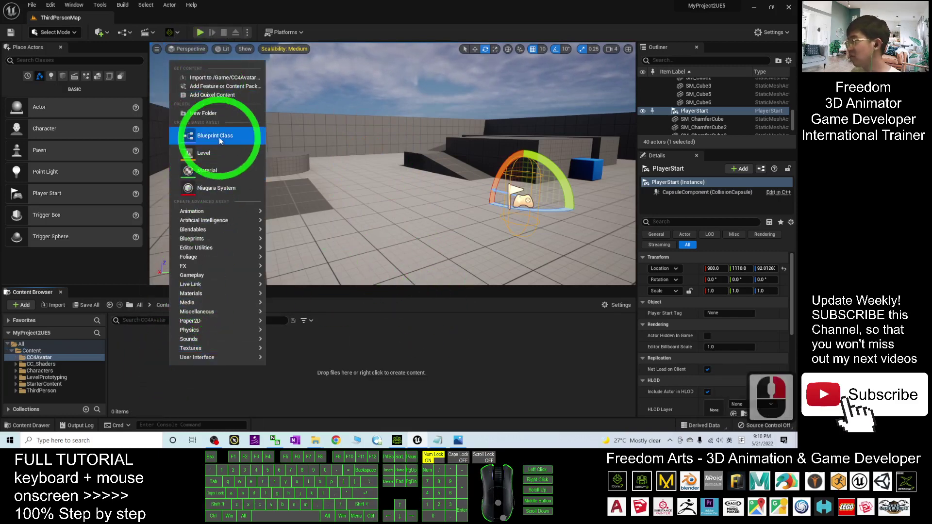
left_click(206, 113)
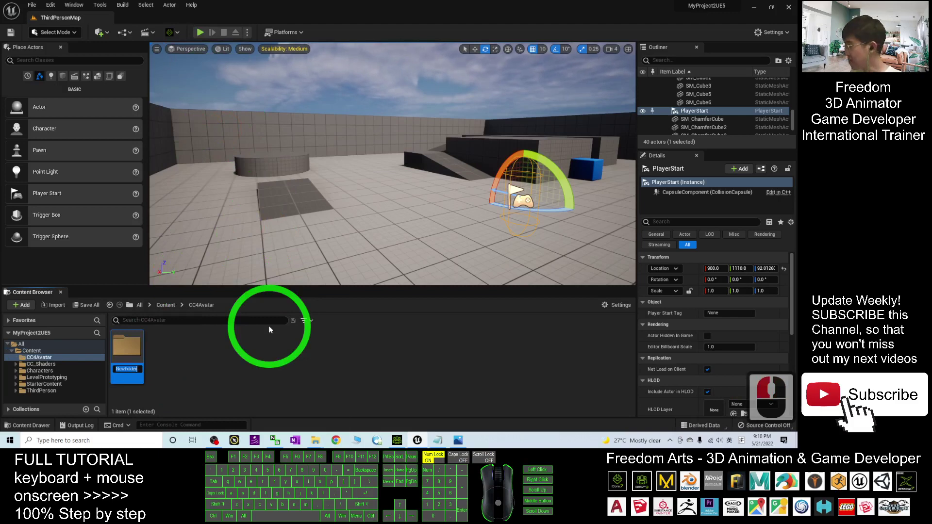
type("As")
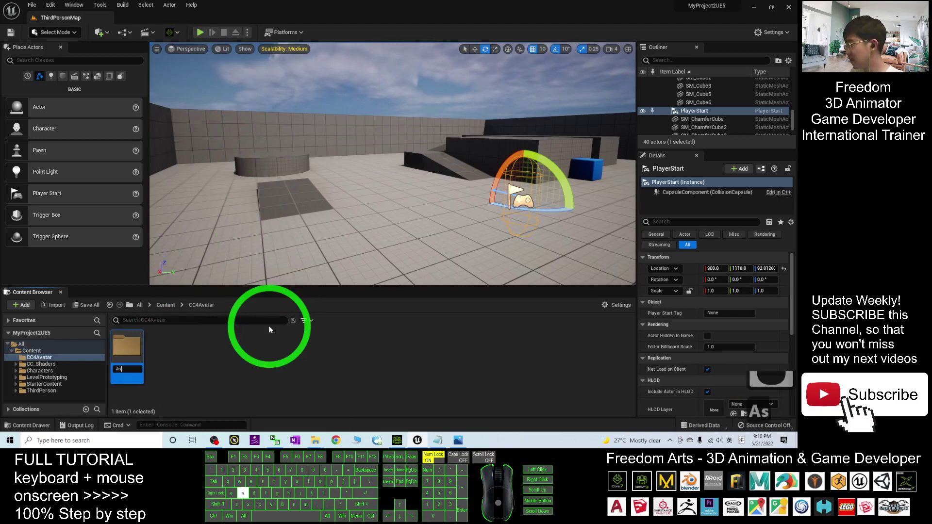
type("ianGirl01")
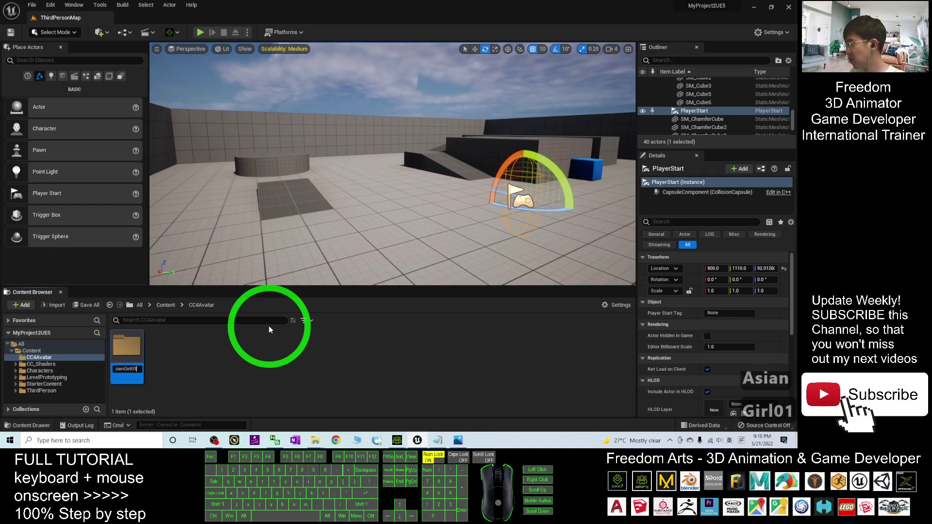
key("Return")
double_click(127, 346)
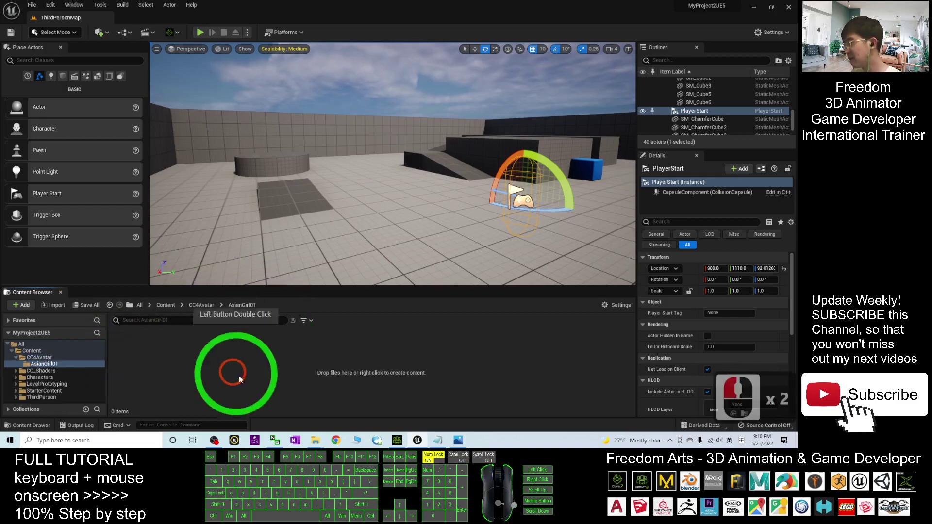
double_click(393, 4)
Close the Animation window and open the desktop AsianGirl01 folder, selecting AsianGirl01.Fbx
left_click(177, 291)
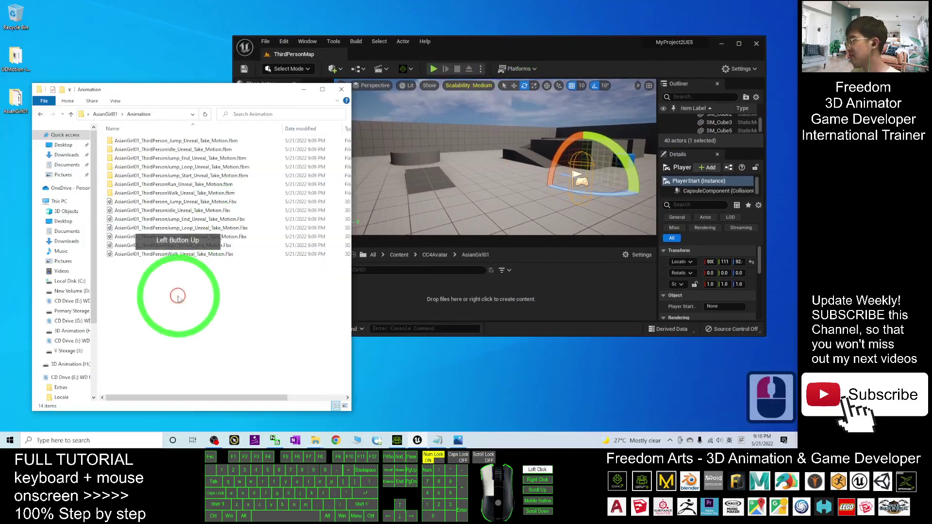
left_click(110, 105)
left_click(341, 89)
left_click(12, 102)
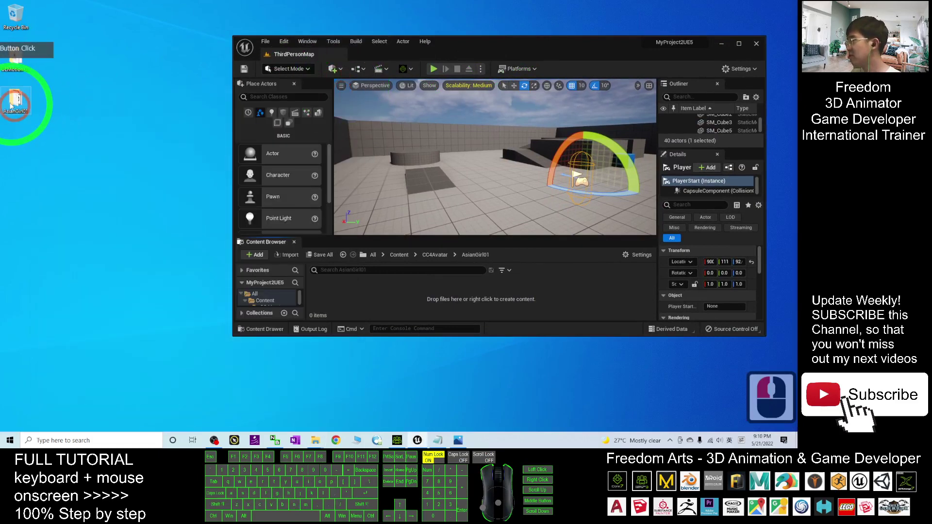
double_click(13, 103)
left_click(128, 158)
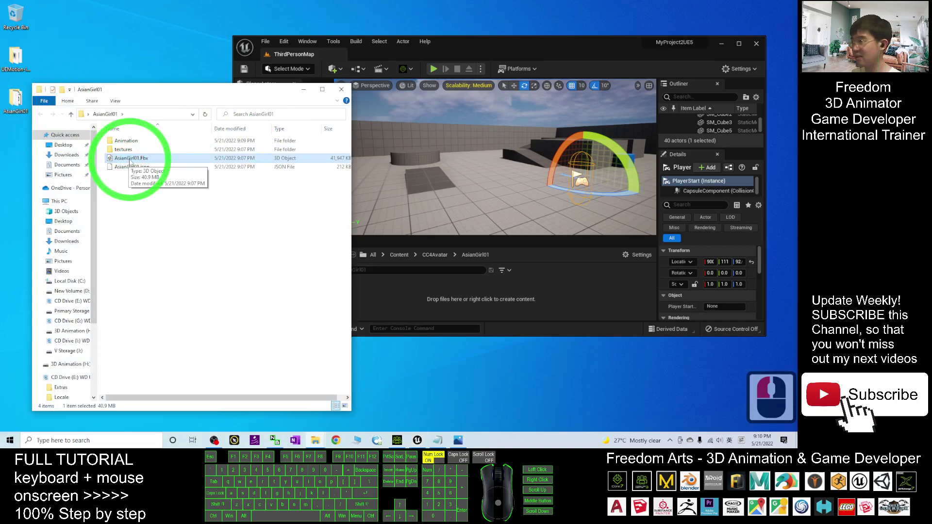
Drag AsianGirl01.Fbx into the Content Browser and import it with Import All
left_click_drag(130, 161, 406, 292)
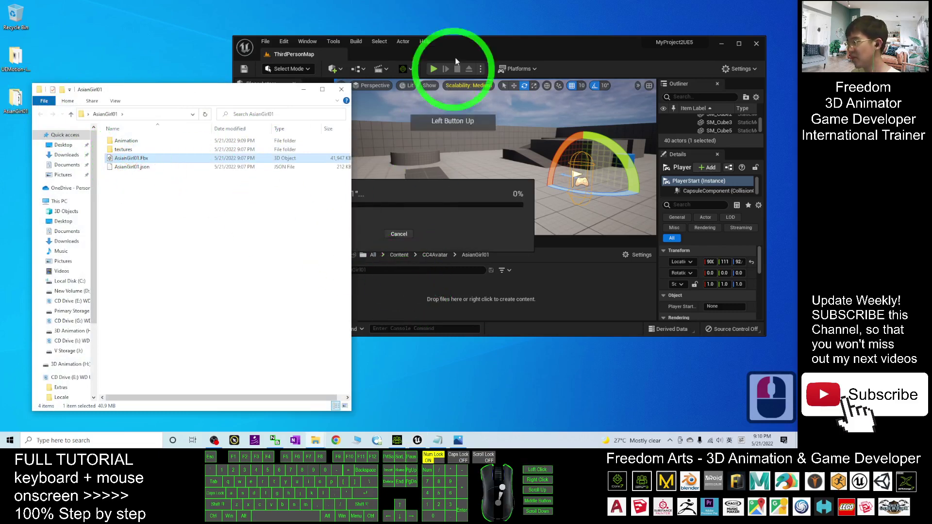
left_click(302, 91)
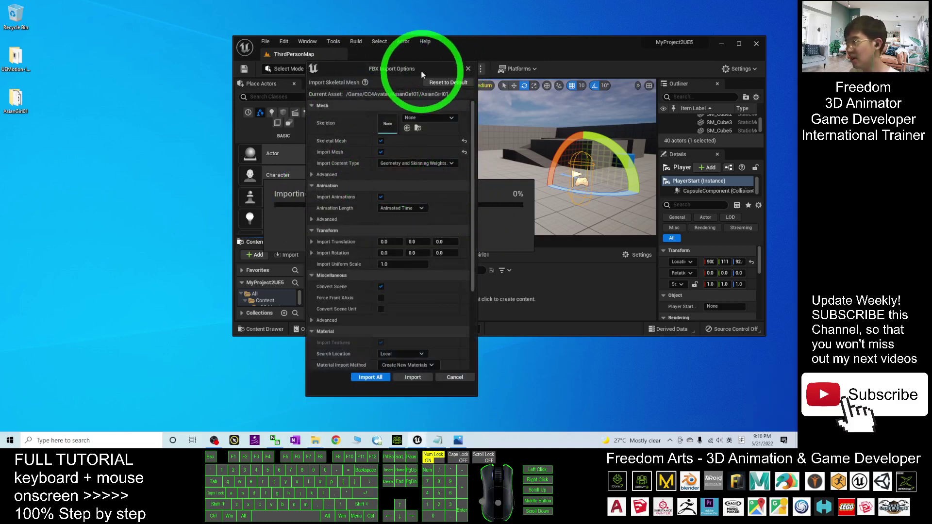
left_click_drag(383, 71, 457, 86)
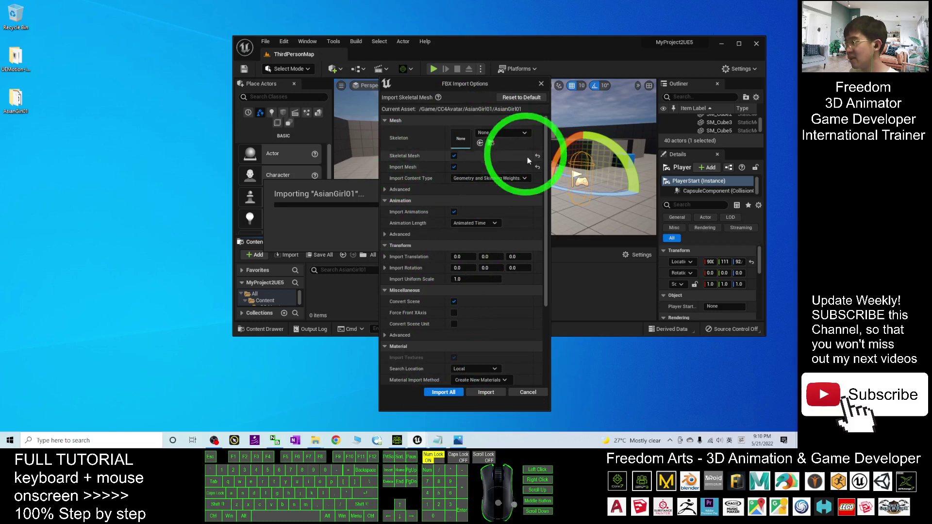
left_click(437, 393)
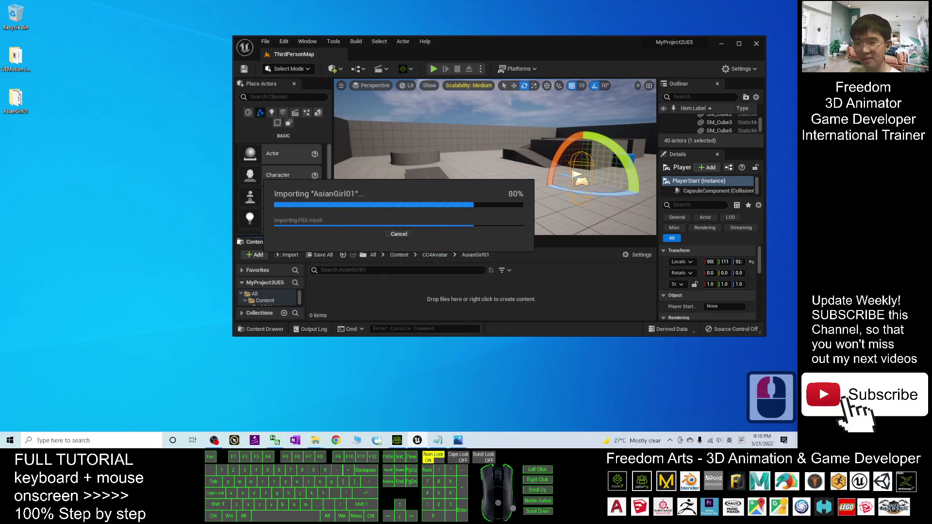
left_click(558, 282)
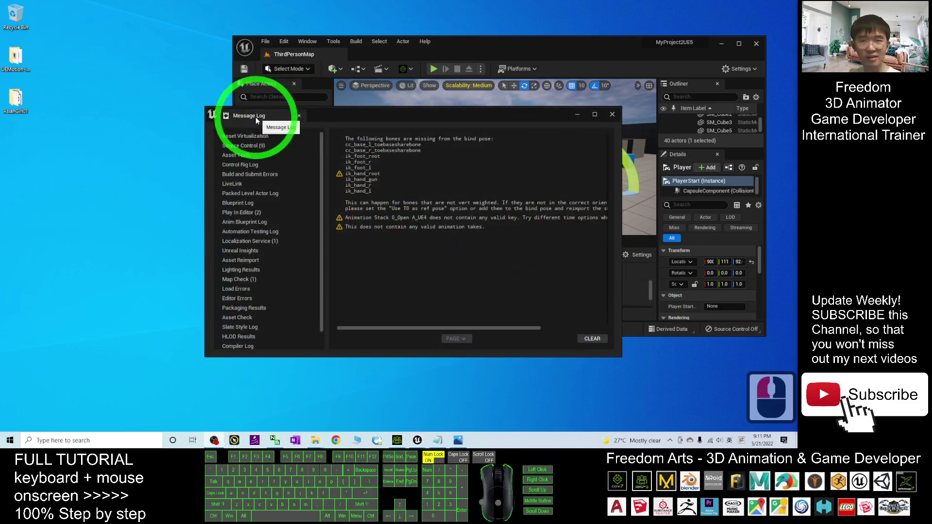
Close the import Message Log, maximize the editor, and browse the 80 imported AsianGirl01 assets
left_click(469, 124)
left_click(602, 122)
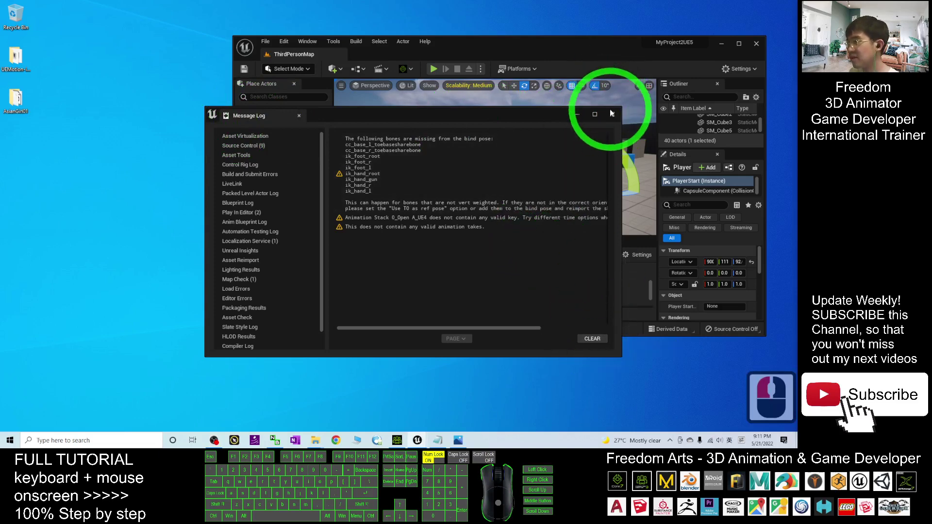
left_click(611, 113)
left_click(541, 262)
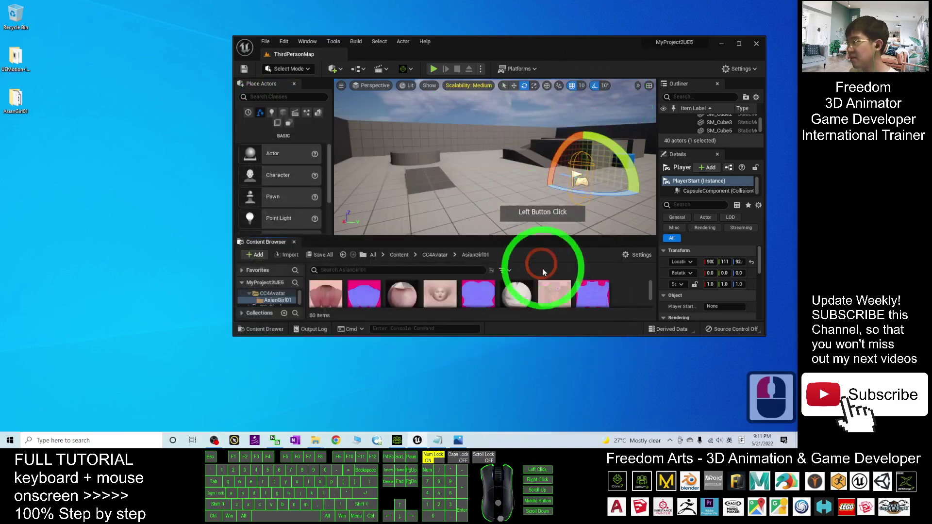
left_click(739, 45)
scroll(297, 353, "down", 5)
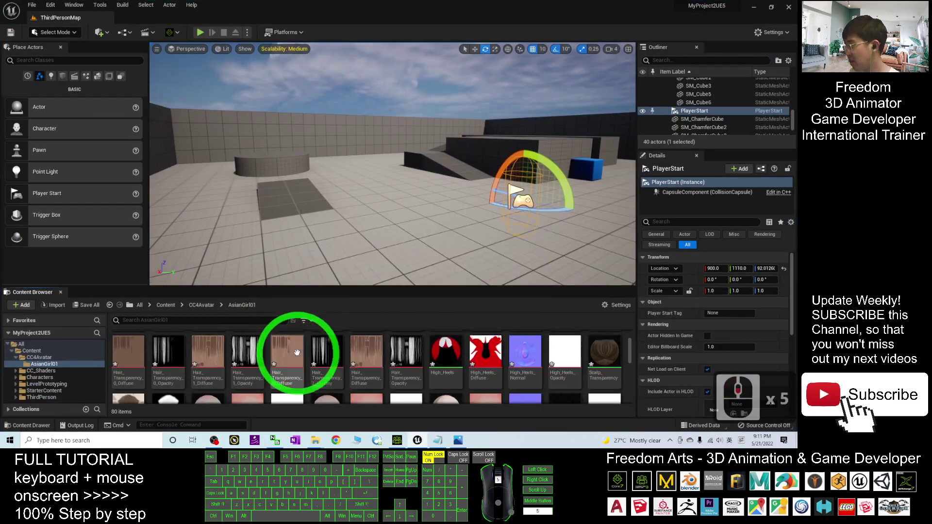
scroll(315, 359, "up", 6)
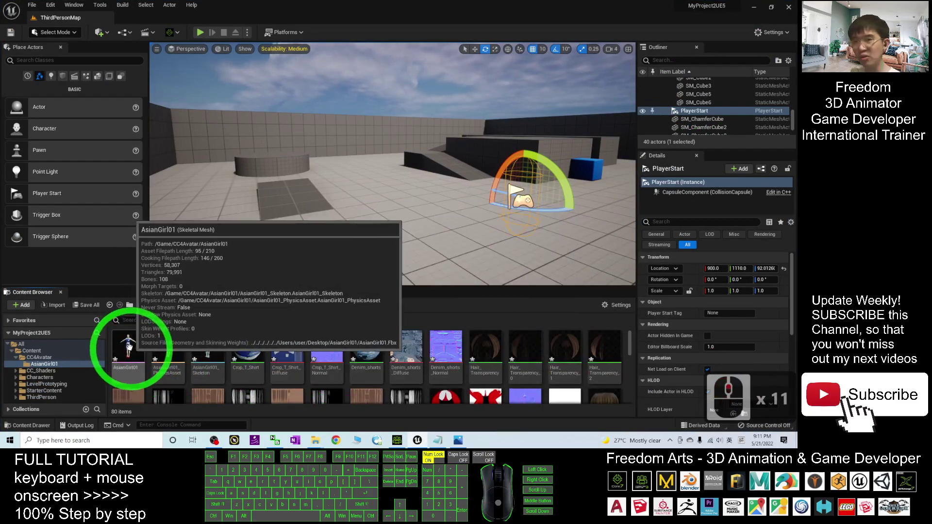
double_click(129, 346)
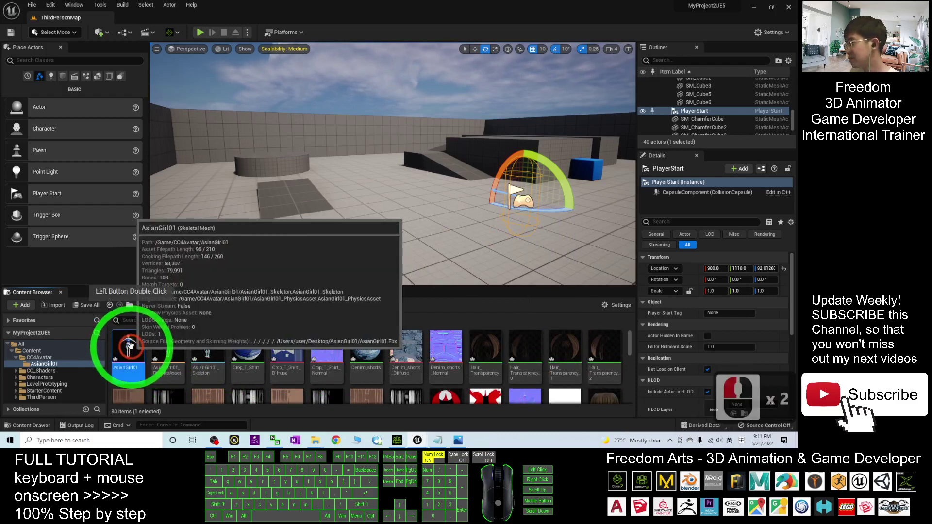
left_click(592, 77)
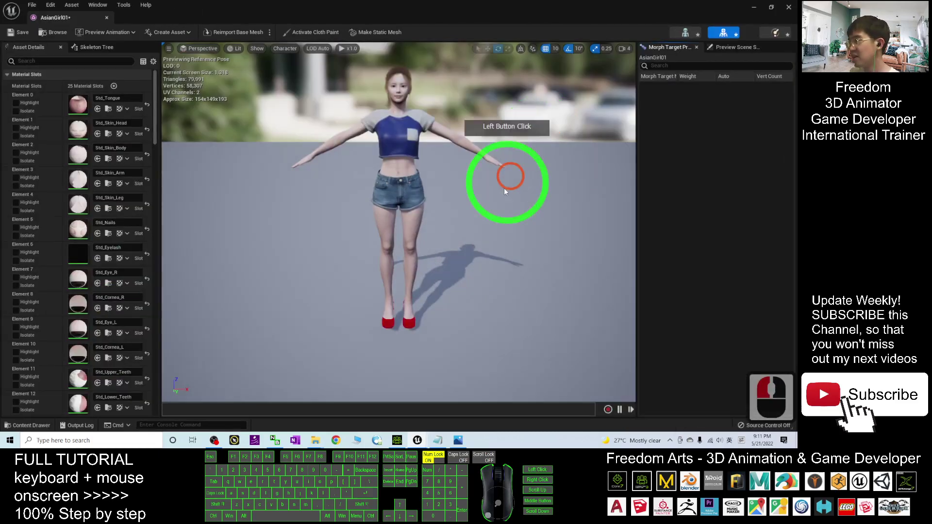
left_click_drag(488, 211, 493, 150)
scroll(499, 165, "up", 2)
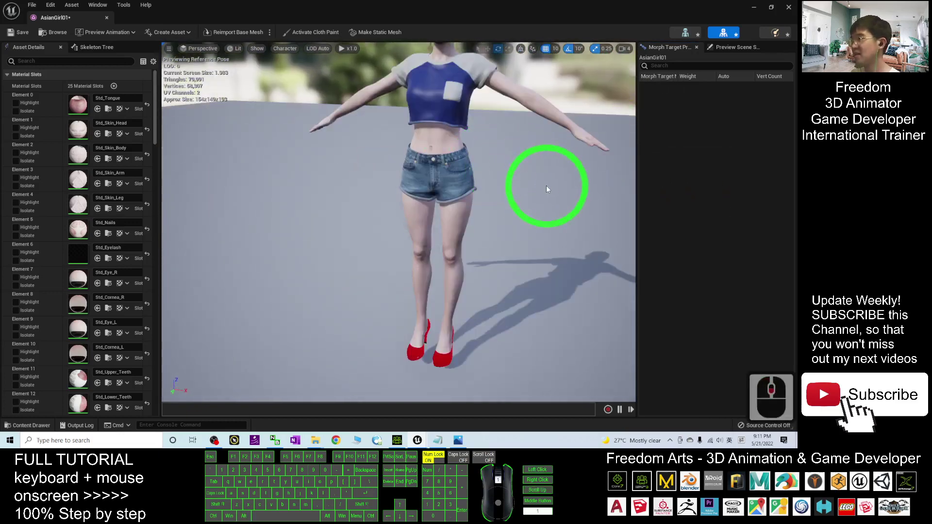
scroll(547, 194, "down", 3, "alt")
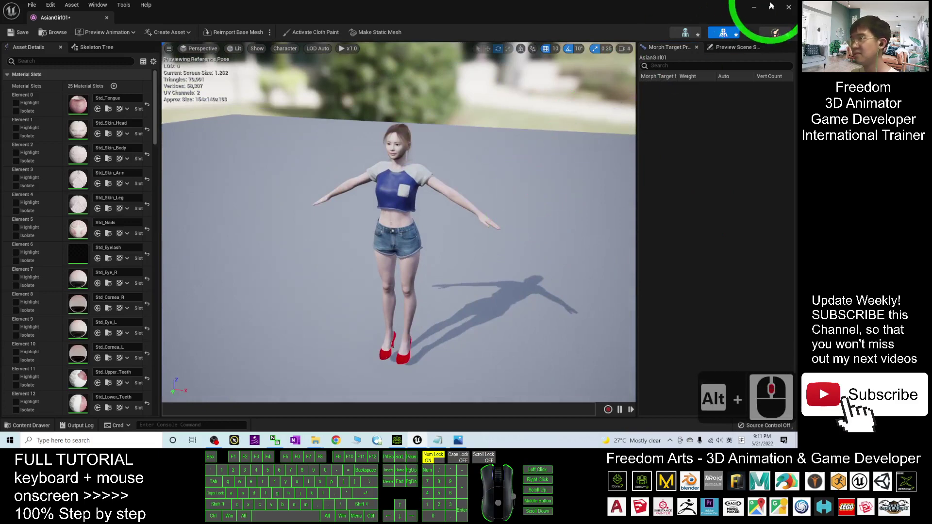
Close the mesh editor, create and open an Animation folder, then resize the editor window
left_click(789, 7)
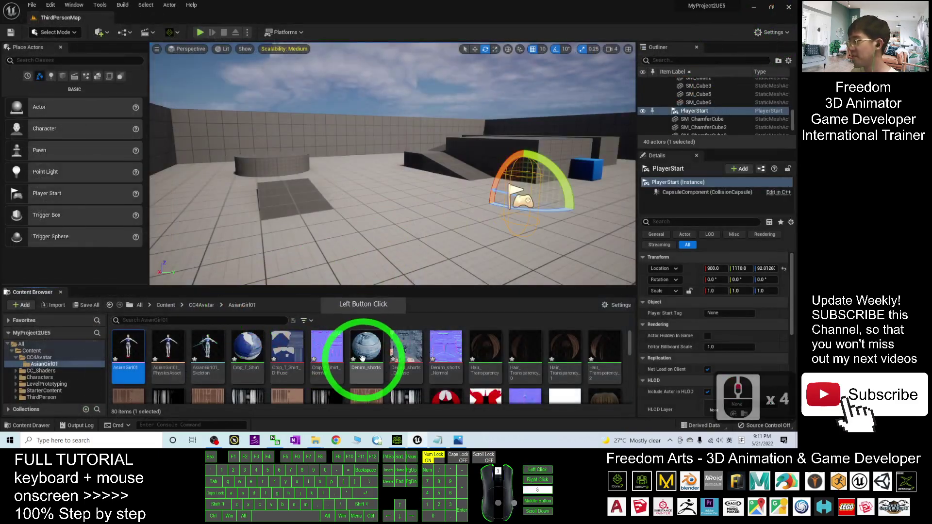
scroll(371, 352, "down", 14)
scroll(377, 359, "down", 18)
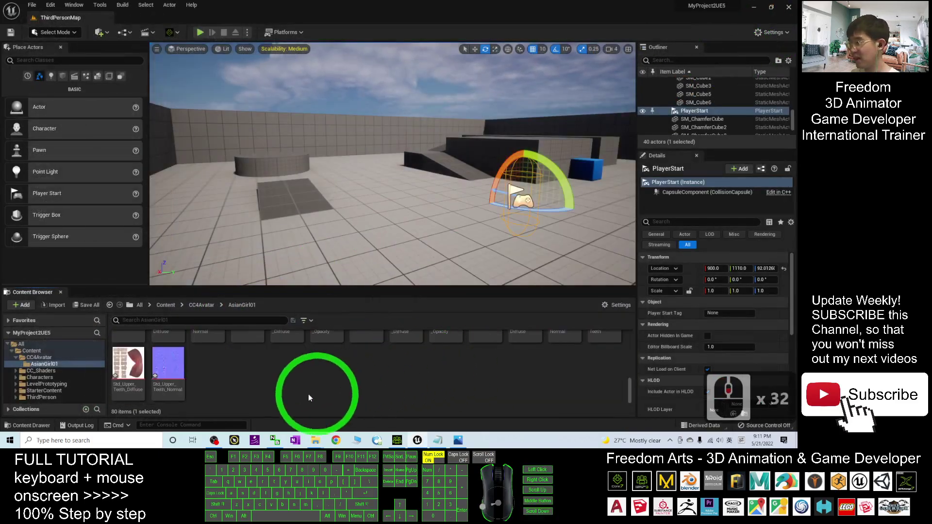
right_click(291, 391)
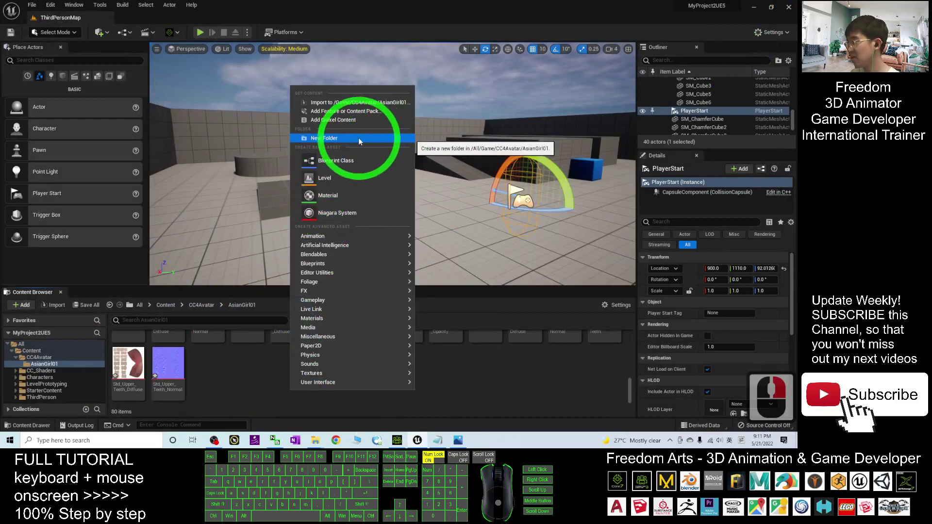
left_click(359, 139)
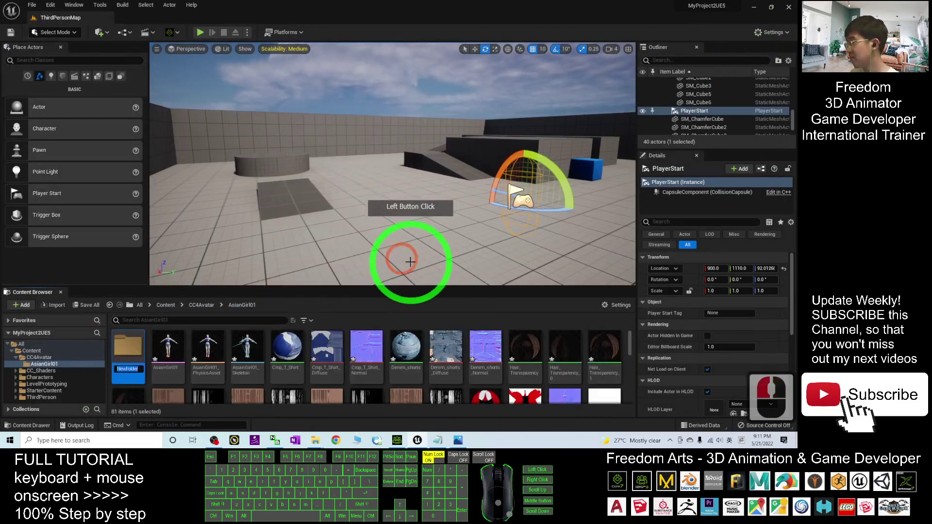
double_click(128, 348)
left_click_drag(398, 6, 457, 36)
left_click_drag(460, 332, 459, 384)
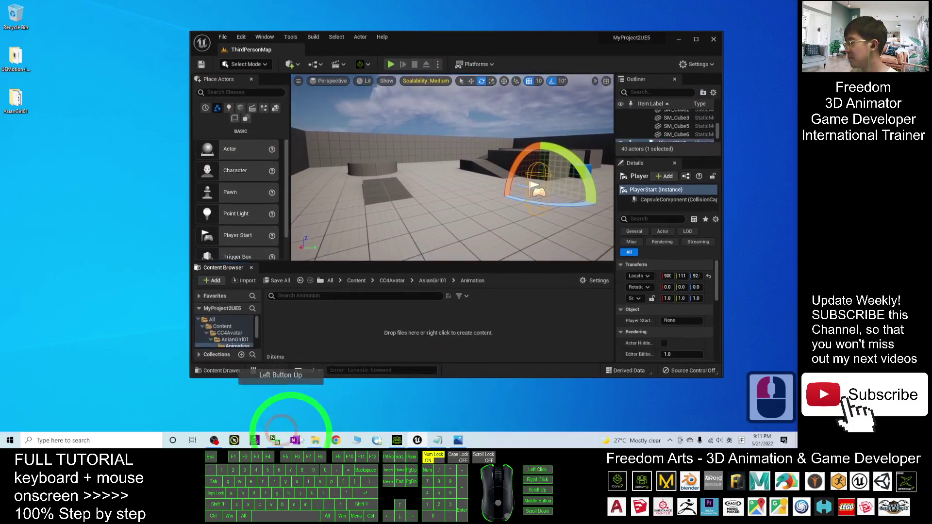
Drag the seven ThirdPerson motion Fbx files from the desktop AsianGirl01 Animation folder into Unreal
left_click(315, 440)
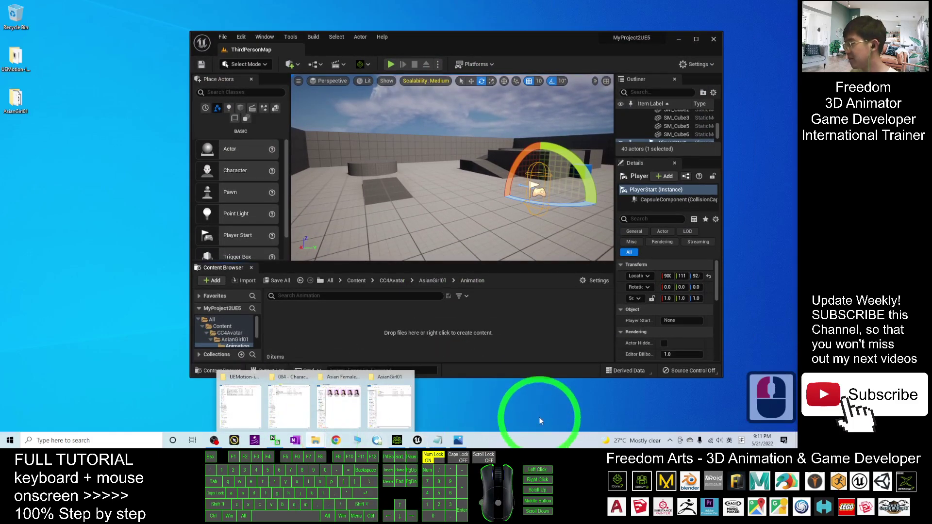
double_click(13, 97)
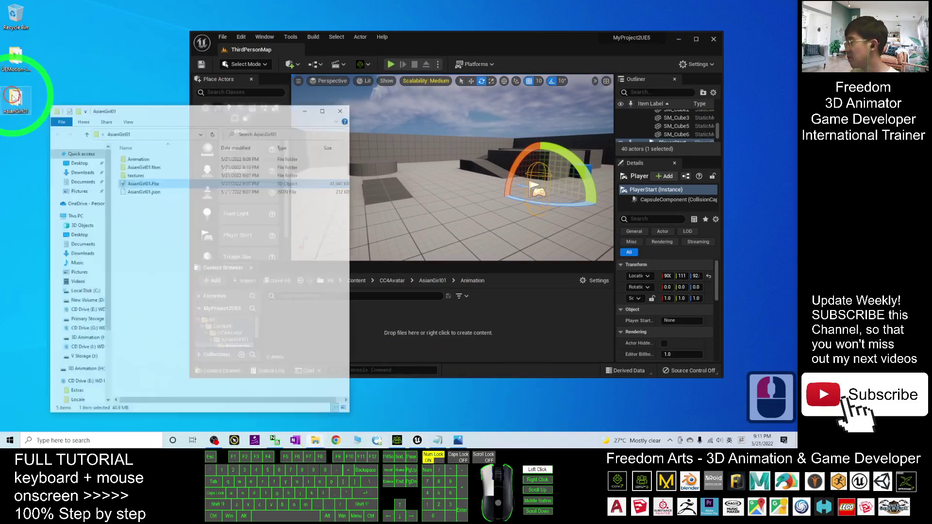
double_click(128, 140)
left_click_drag(249, 285, 117, 200)
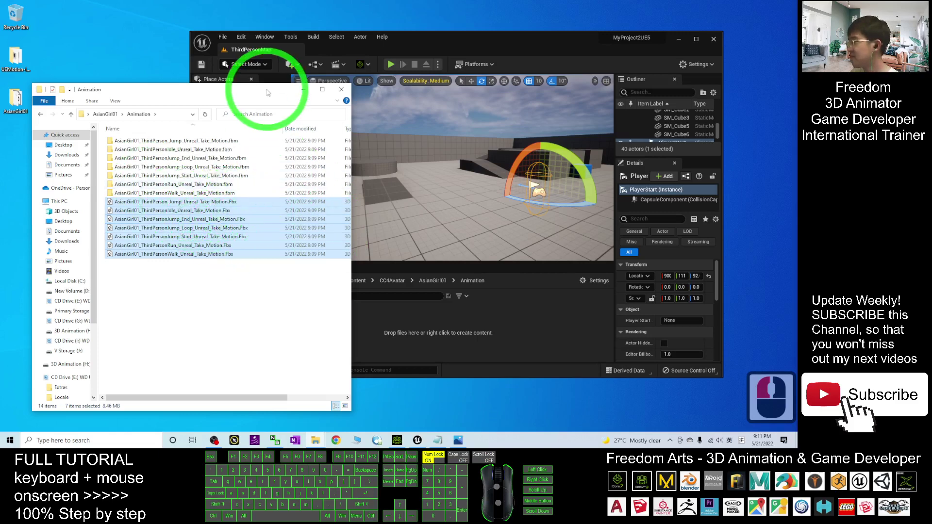
left_click_drag(267, 89, 205, 99)
left_click_drag(137, 213, 366, 321)
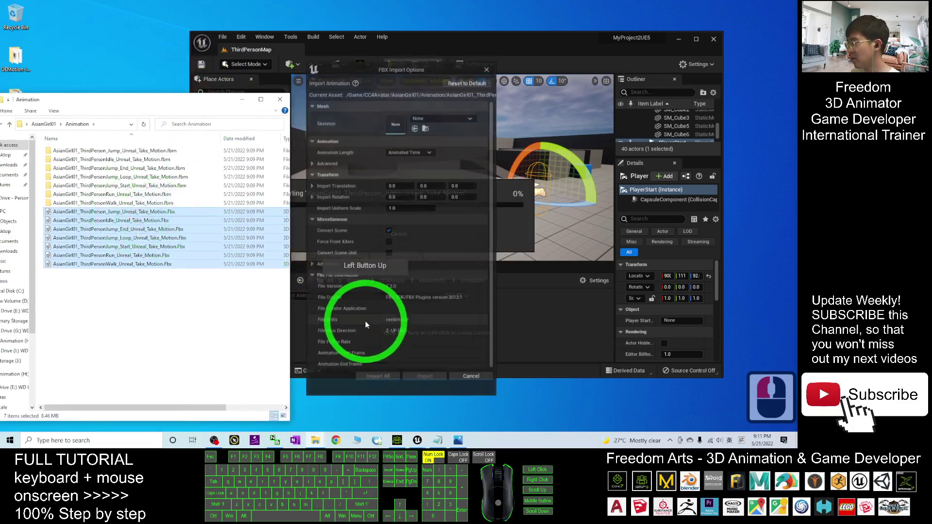
Import all seven motions using AsianGirl01_Skeleton with Animation Length set to Animated Time
left_click(411, 57)
left_click(378, 42)
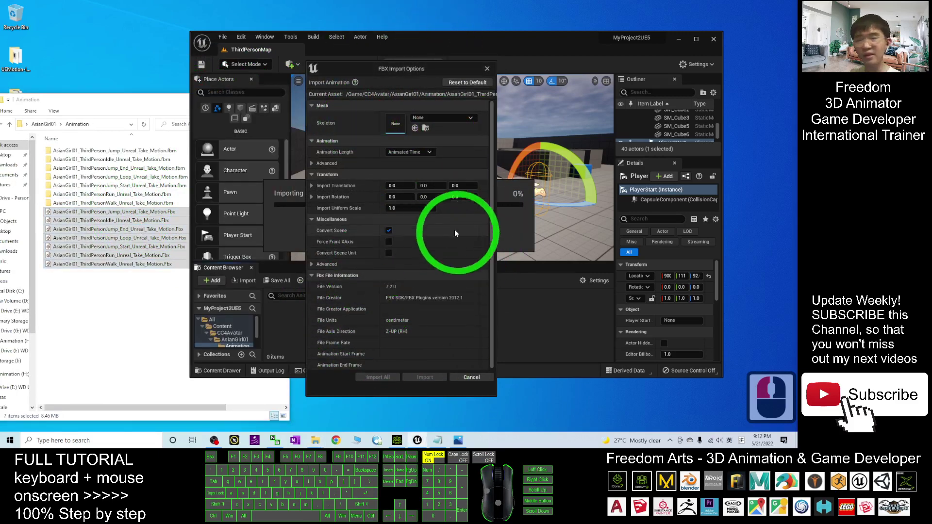
left_click(429, 118)
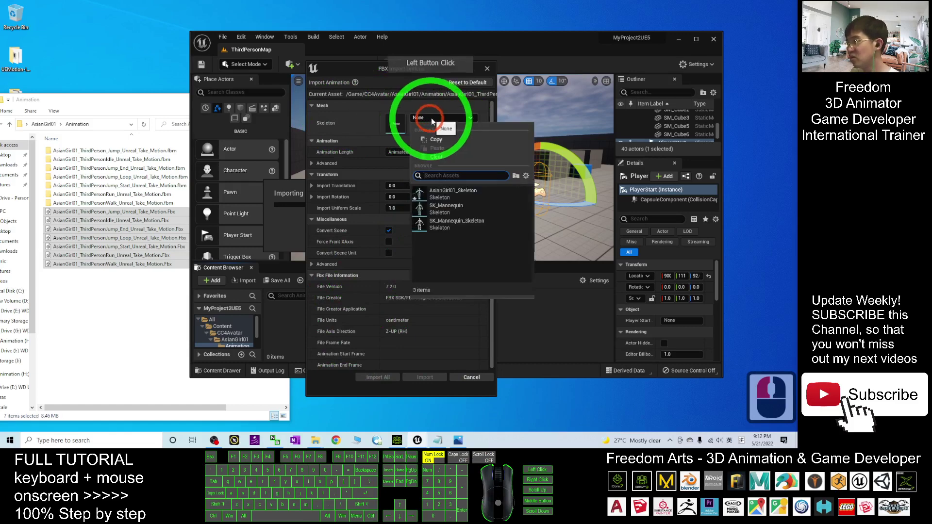
left_click(456, 192)
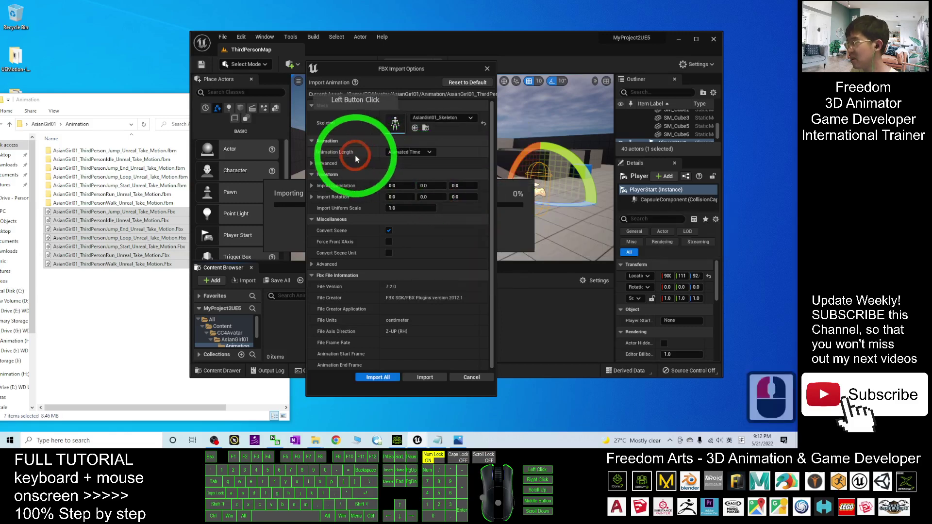
left_click(412, 153)
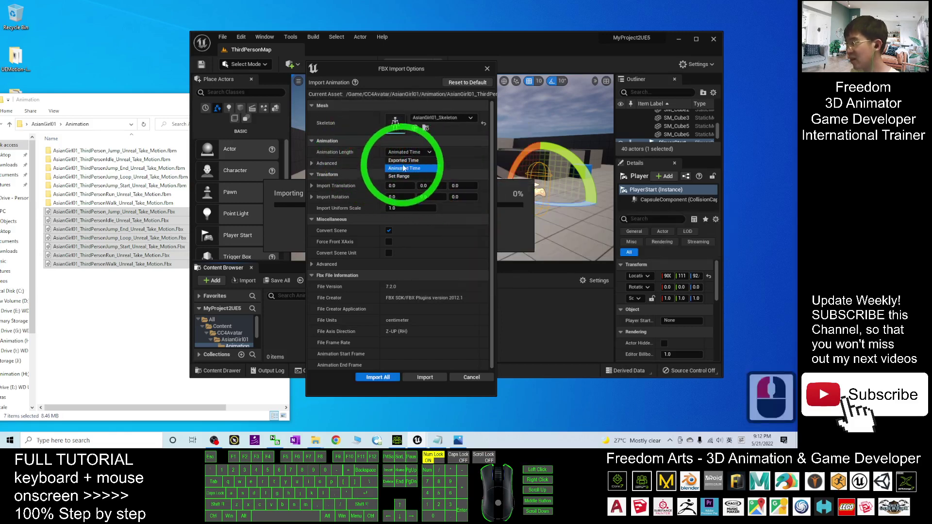
left_click(405, 156)
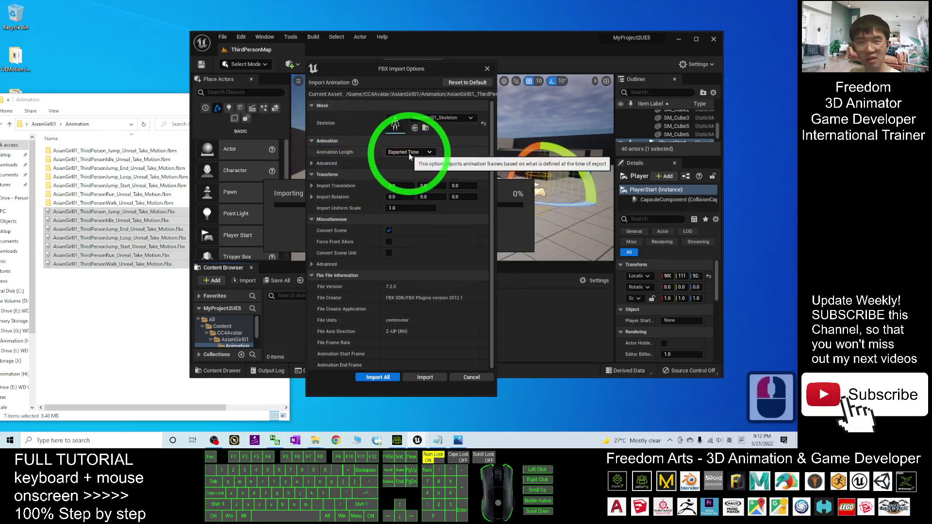
left_click(409, 153)
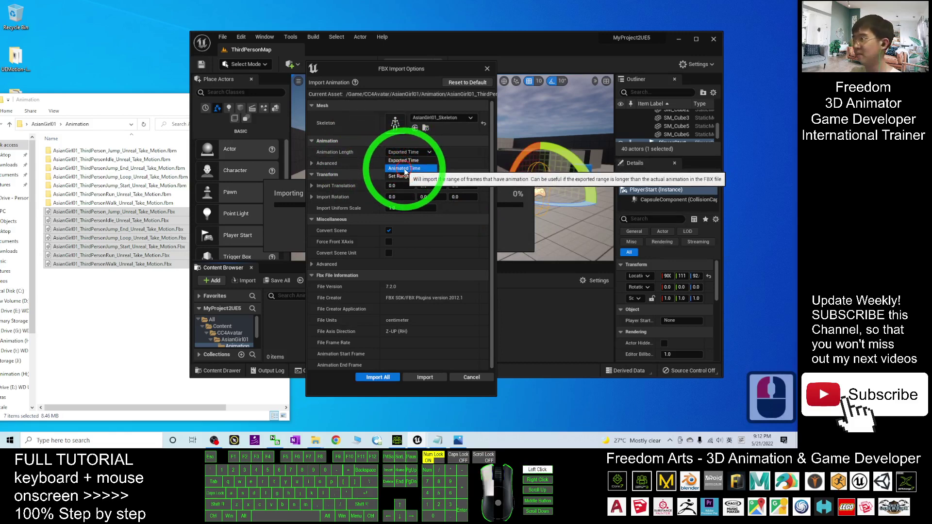
left_click(405, 169)
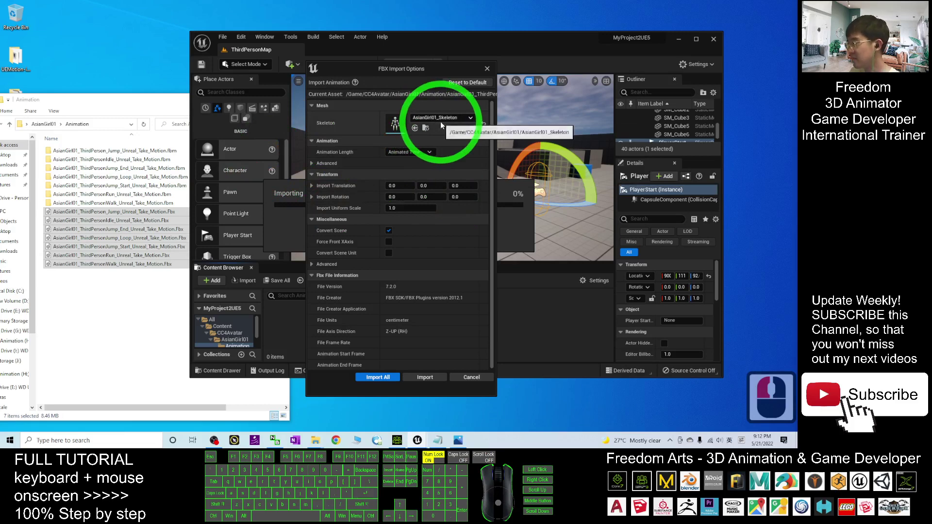
left_click(381, 377)
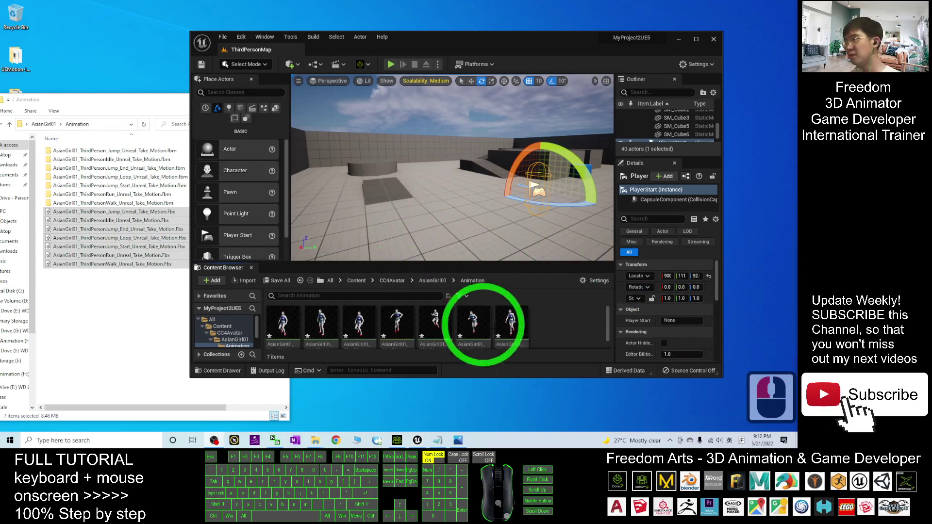
Maximize the editor and test-play the level, walking the mannequin around
left_click(696, 38)
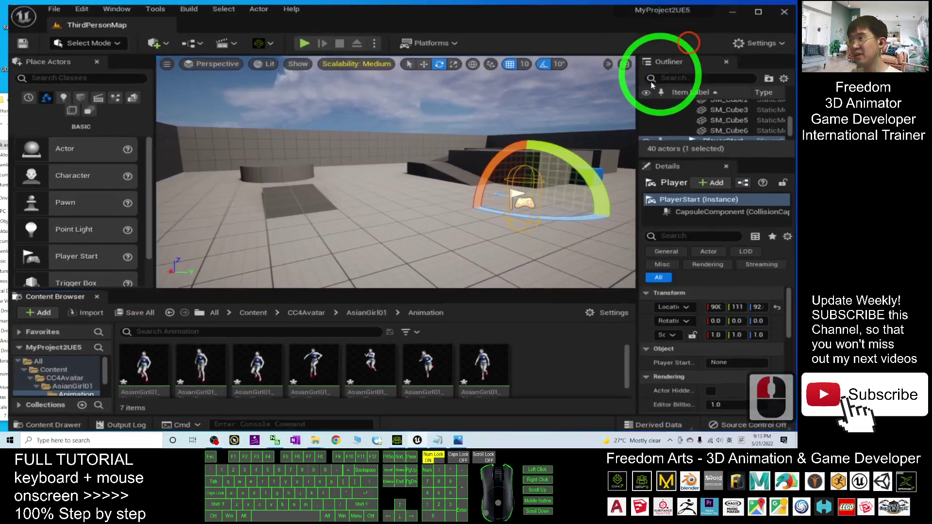
left_click(361, 358)
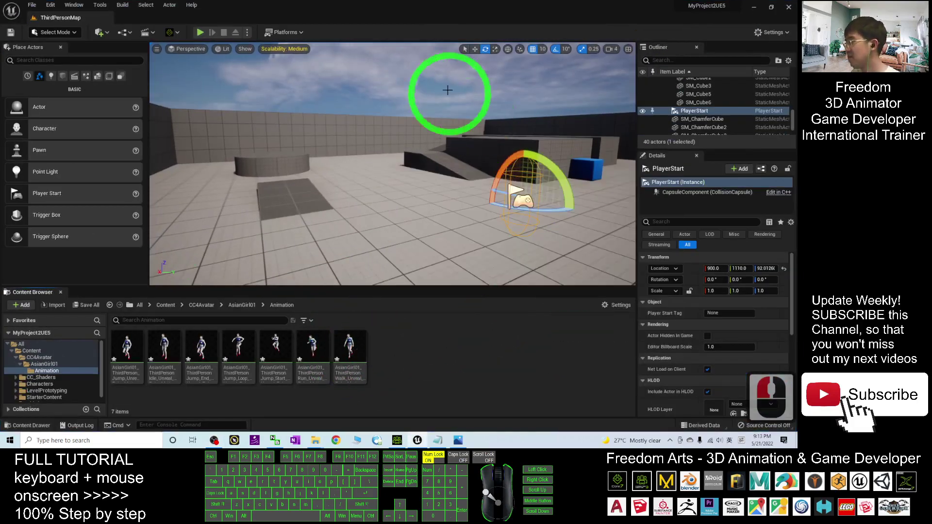
left_click(199, 32)
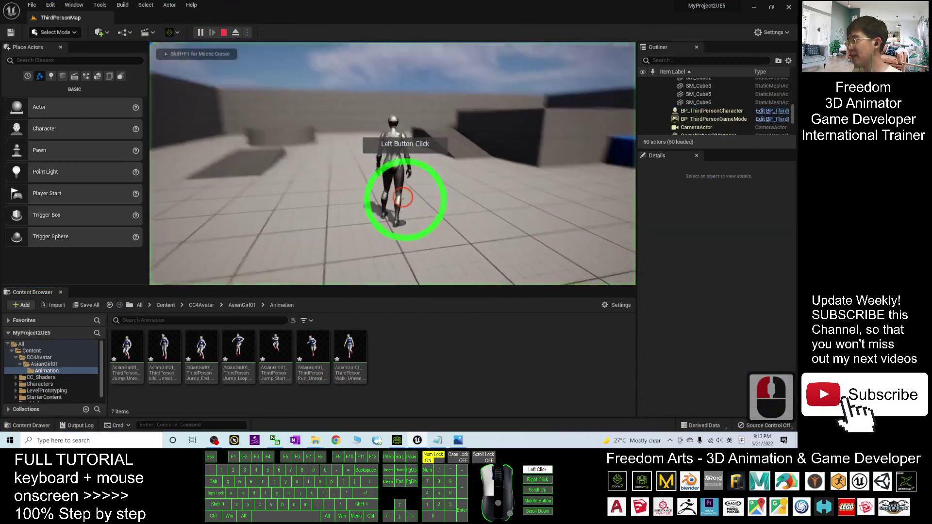
left_click(443, 221)
key("w")
key("s")
key("d")
key("w")
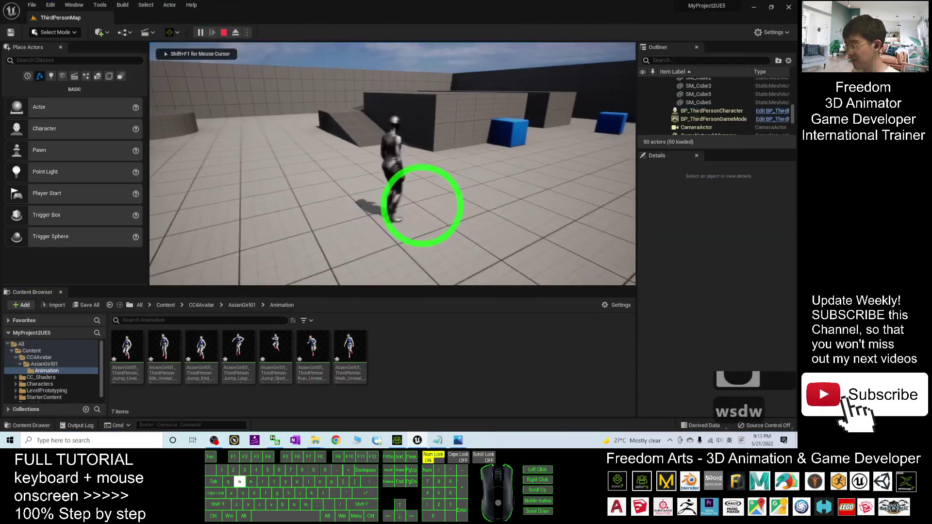
key("Escape")
Place the Walk and Run animations in the level, rotating the Run character about 90°
scroll(353, 192, "down", 3)
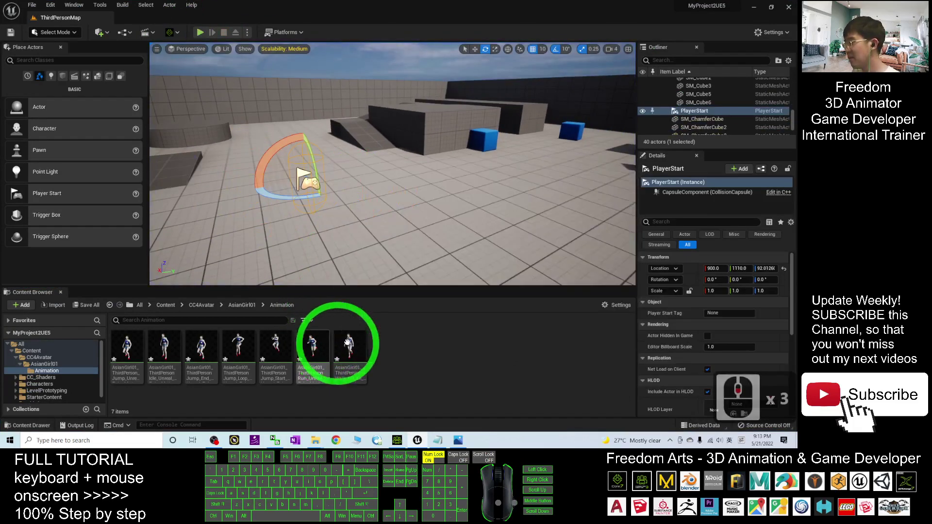
mouse_move(356, 350)
left_click_drag(356, 349, 391, 198)
left_click_drag(317, 346, 457, 237)
left_click_drag(506, 220, 508, 221)
left_click_drag(507, 221, 474, 291)
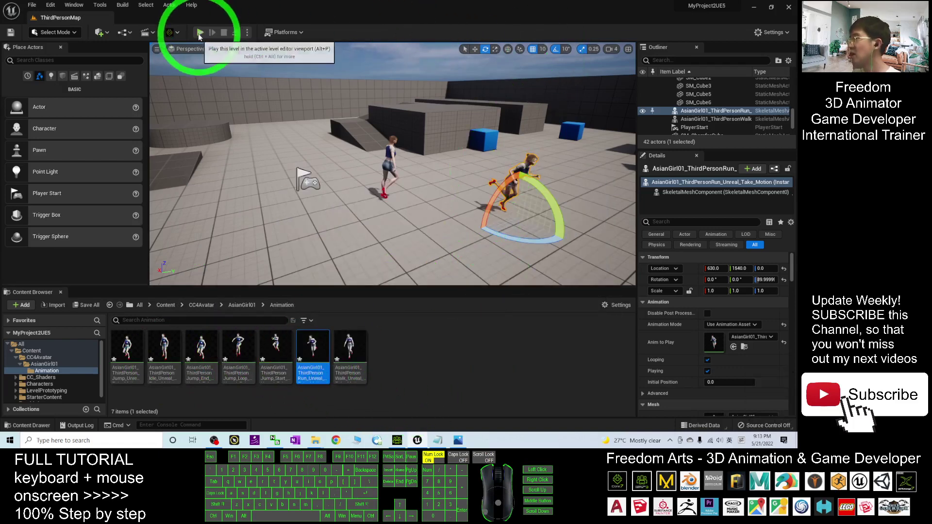
After a quick test play, place the AsianGirl01 skeletal mesh into ThirdPersonMap
left_click(200, 32)
key("d")
key("s")
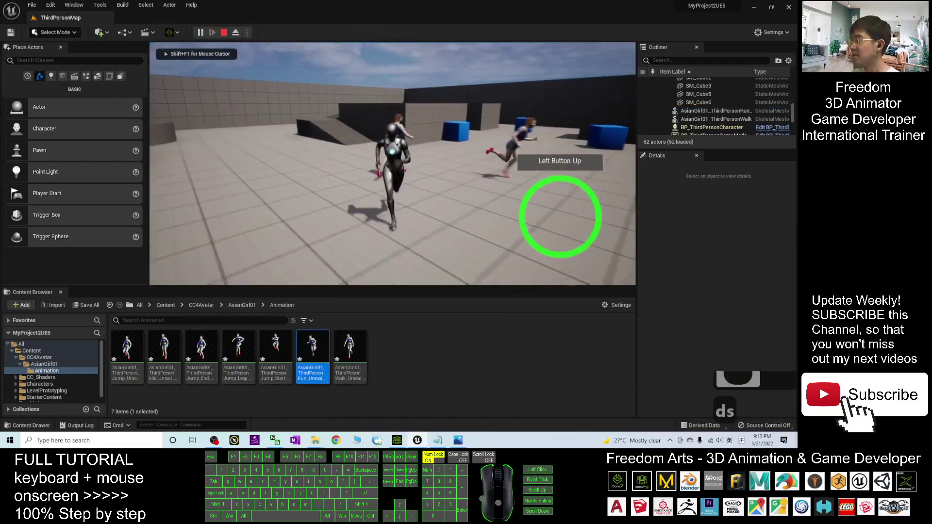
key("Escape")
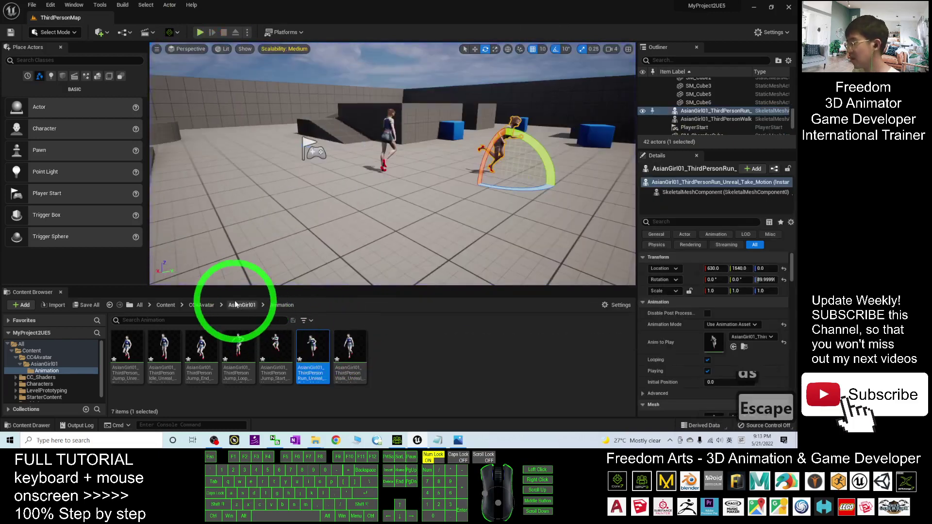
left_click(242, 305)
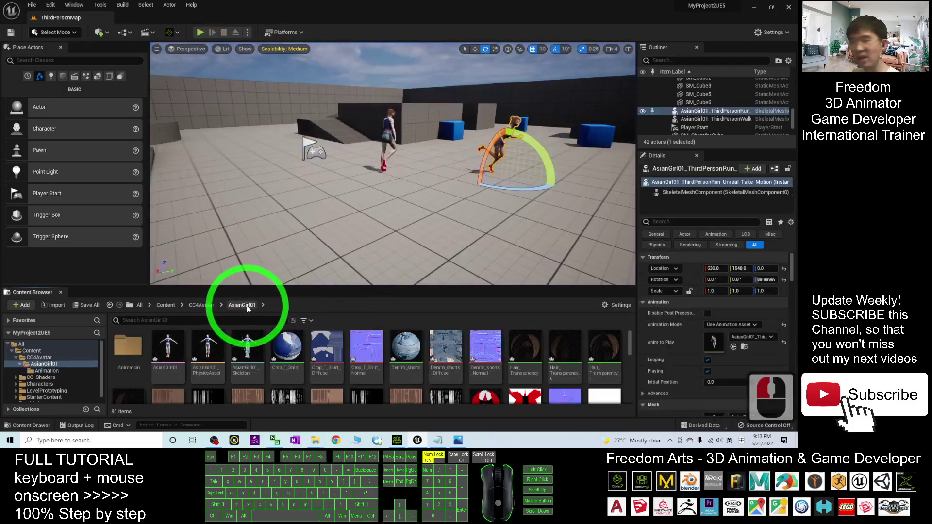
left_click_drag(162, 350, 177, 224)
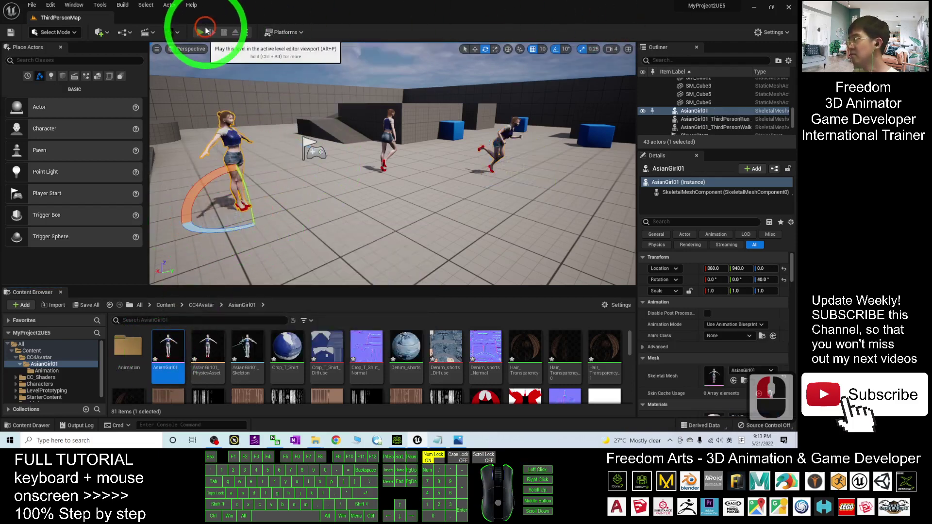
Test-play the level, running the mannequin around the three AsianGirl01 characters
left_click(206, 32)
key("d")
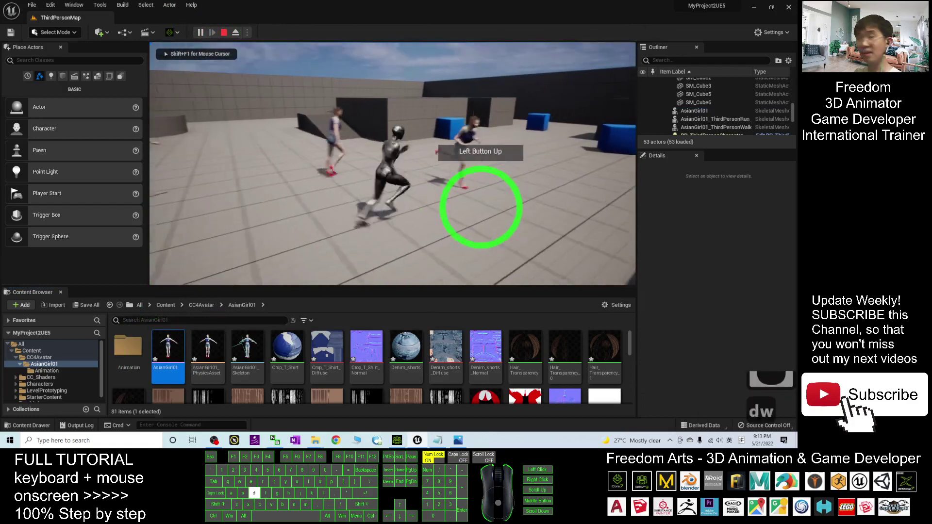
key("s")
key("d")
key("w")
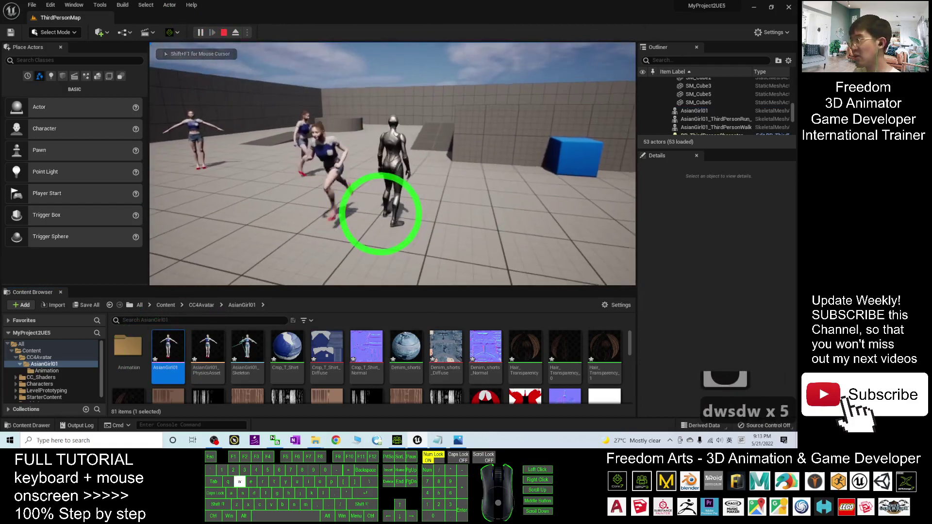
key("a")
key("s")
key("a")
key("s")
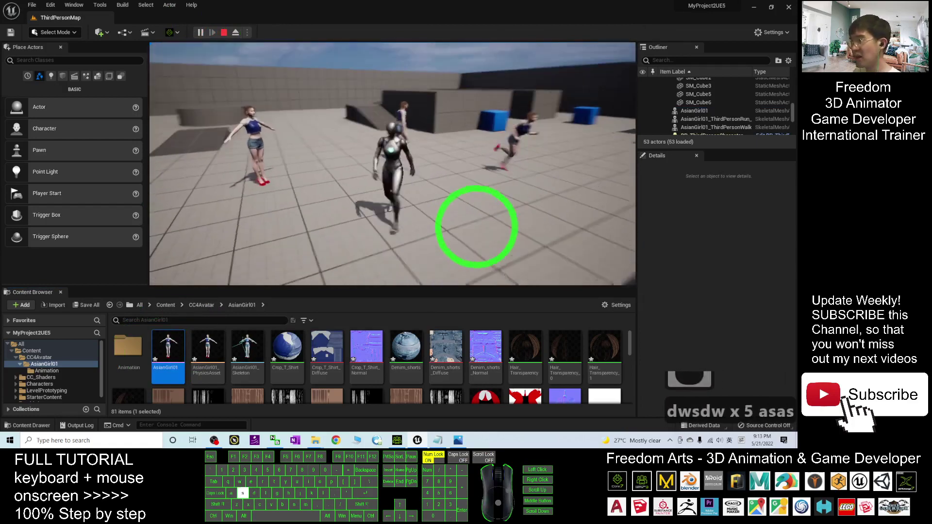
key("a")
key("w")
key("a")
key("w")
key("w")
key("a")
key("d")
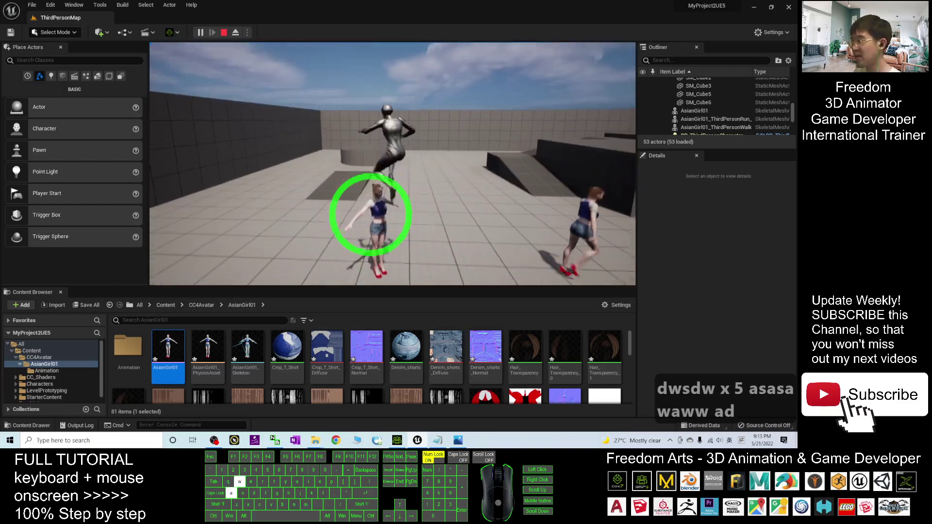
key("d")
key("w")
key("w")
key("d")
key("s")
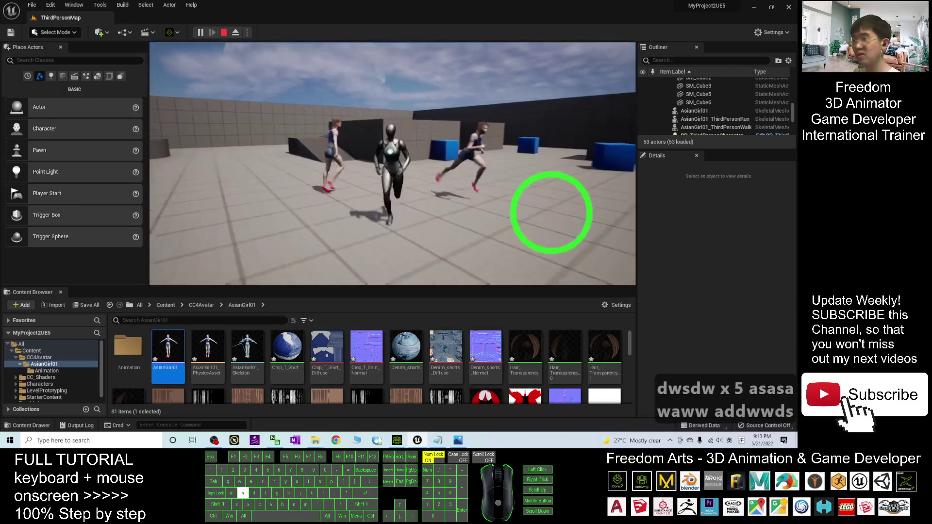
key("Escape")
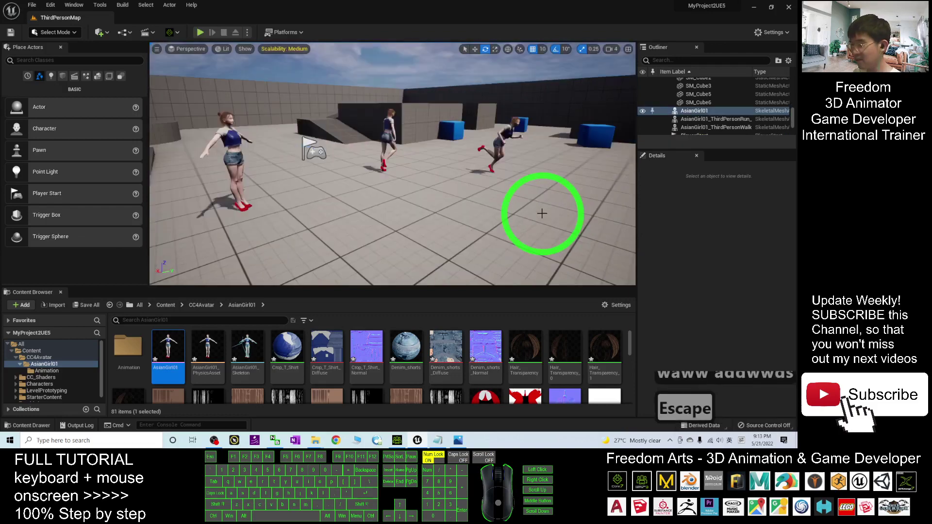
View the tutorial cover in Photos, then bring Character Creator 4 in front of Unreal
left_click(459, 442)
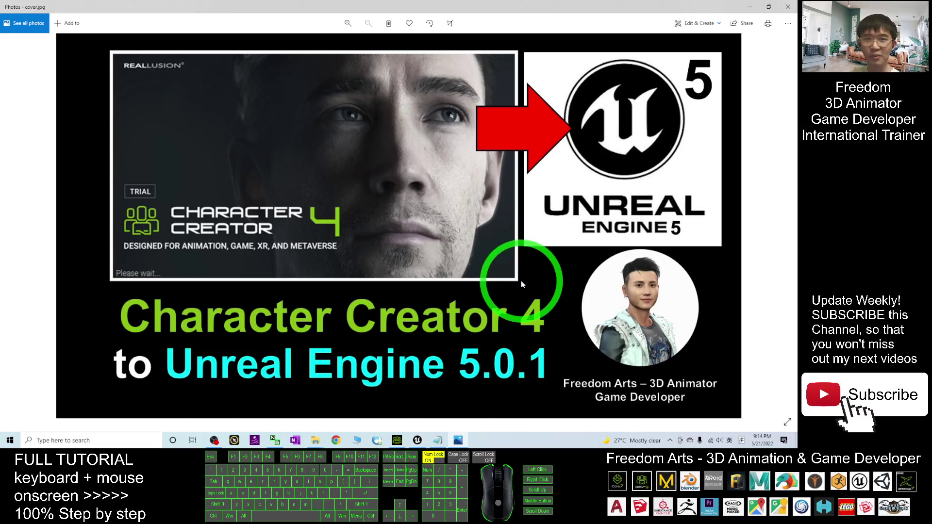
left_click(421, 439)
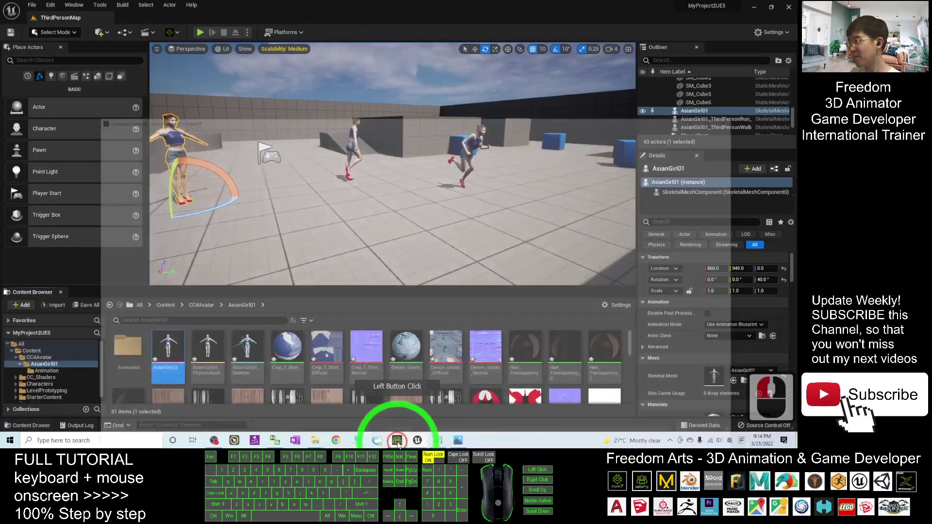
left_click(397, 441)
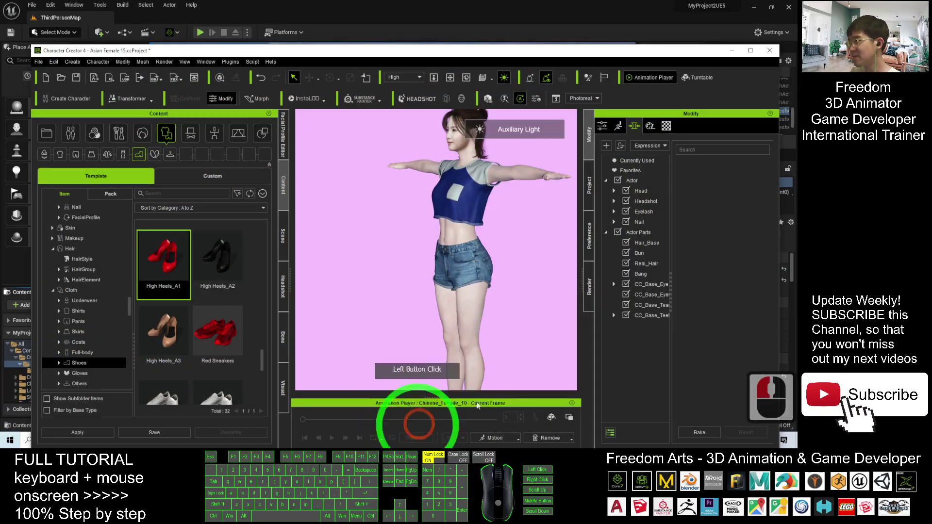